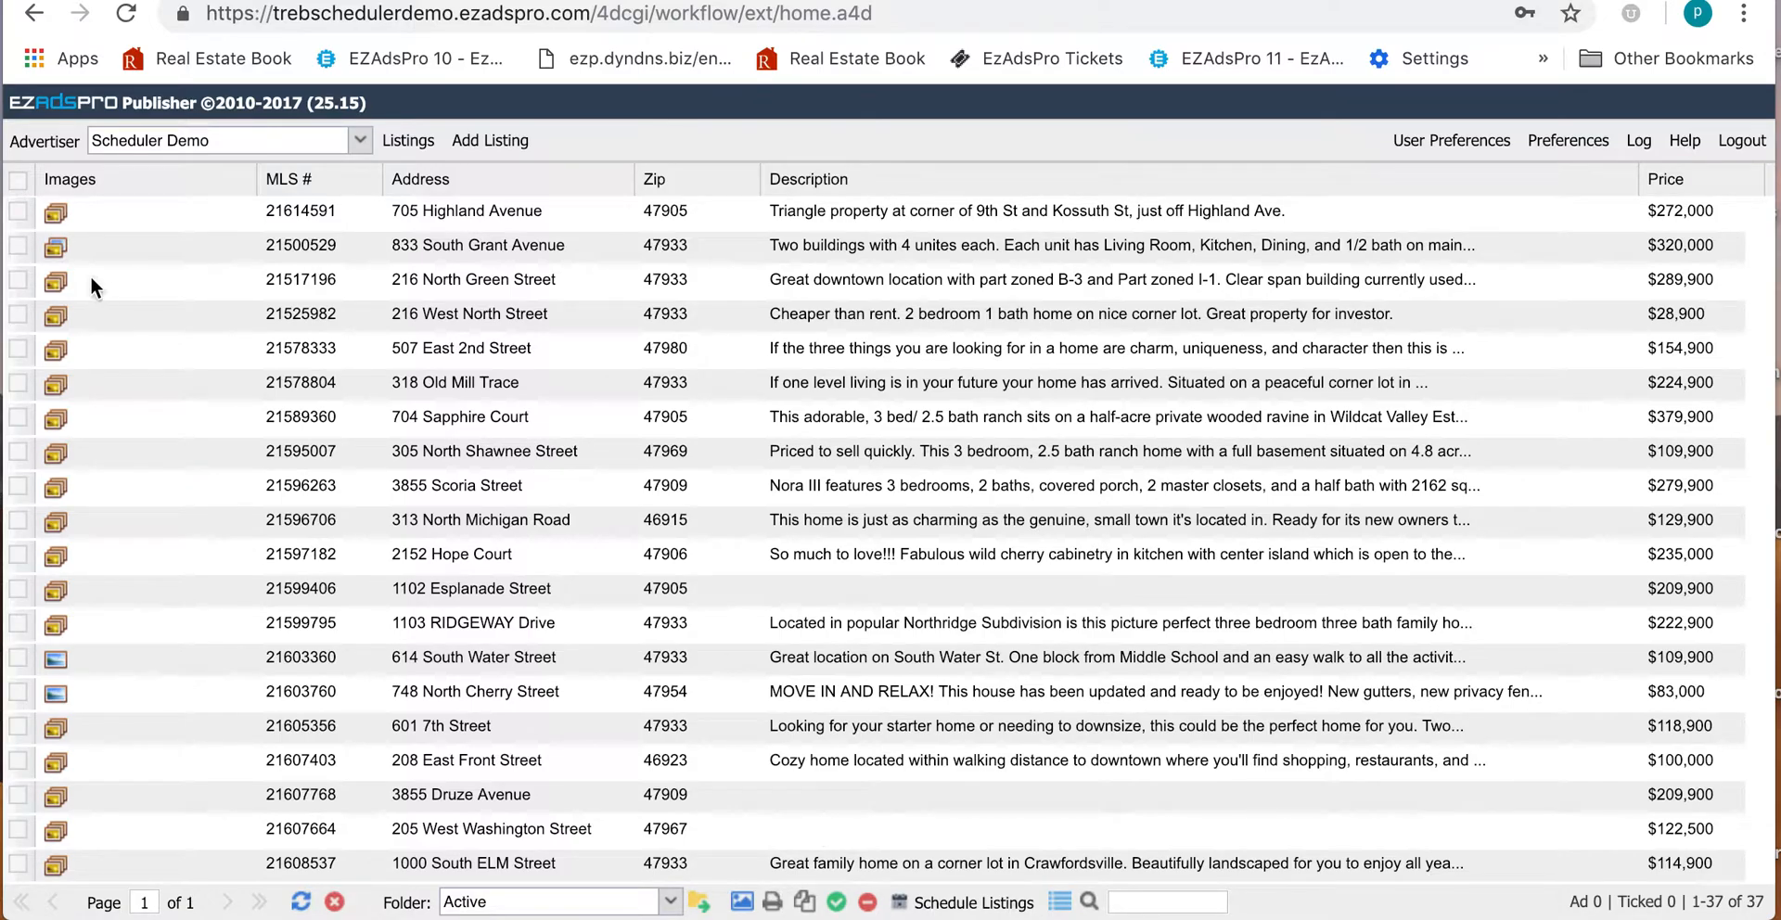
Step: Tick listings 21517196, 21525982, 21578333, 21596263 and 21596706 and add them to the ad
click(18, 280)
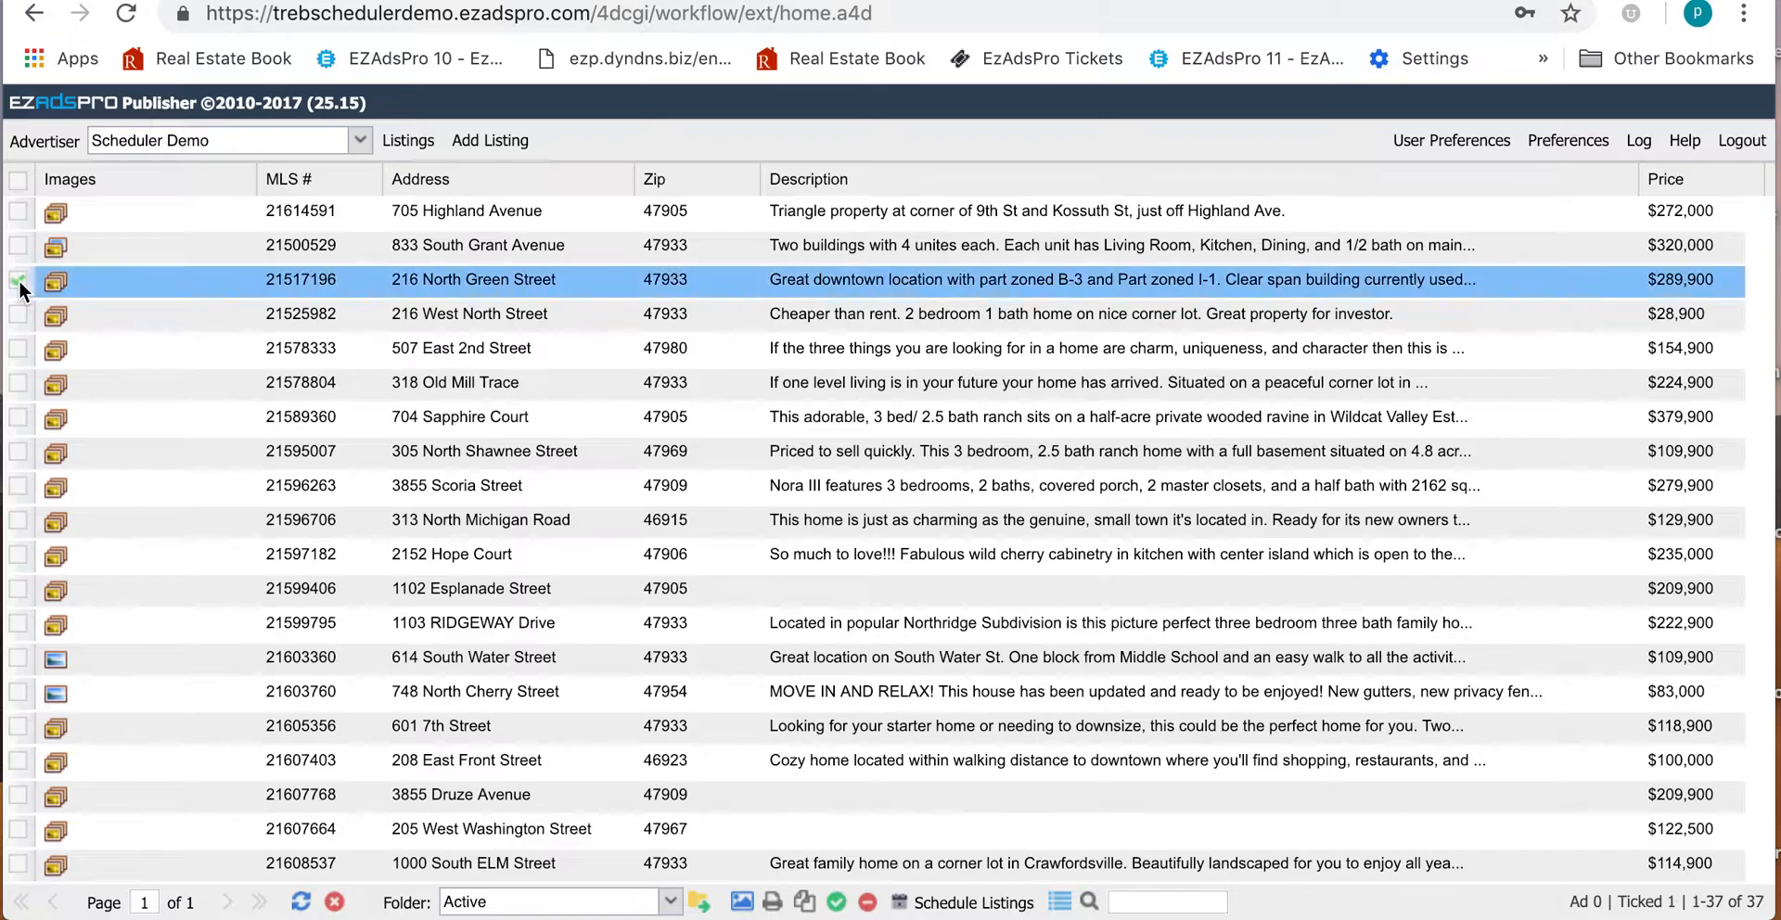
click(18, 315)
click(17, 350)
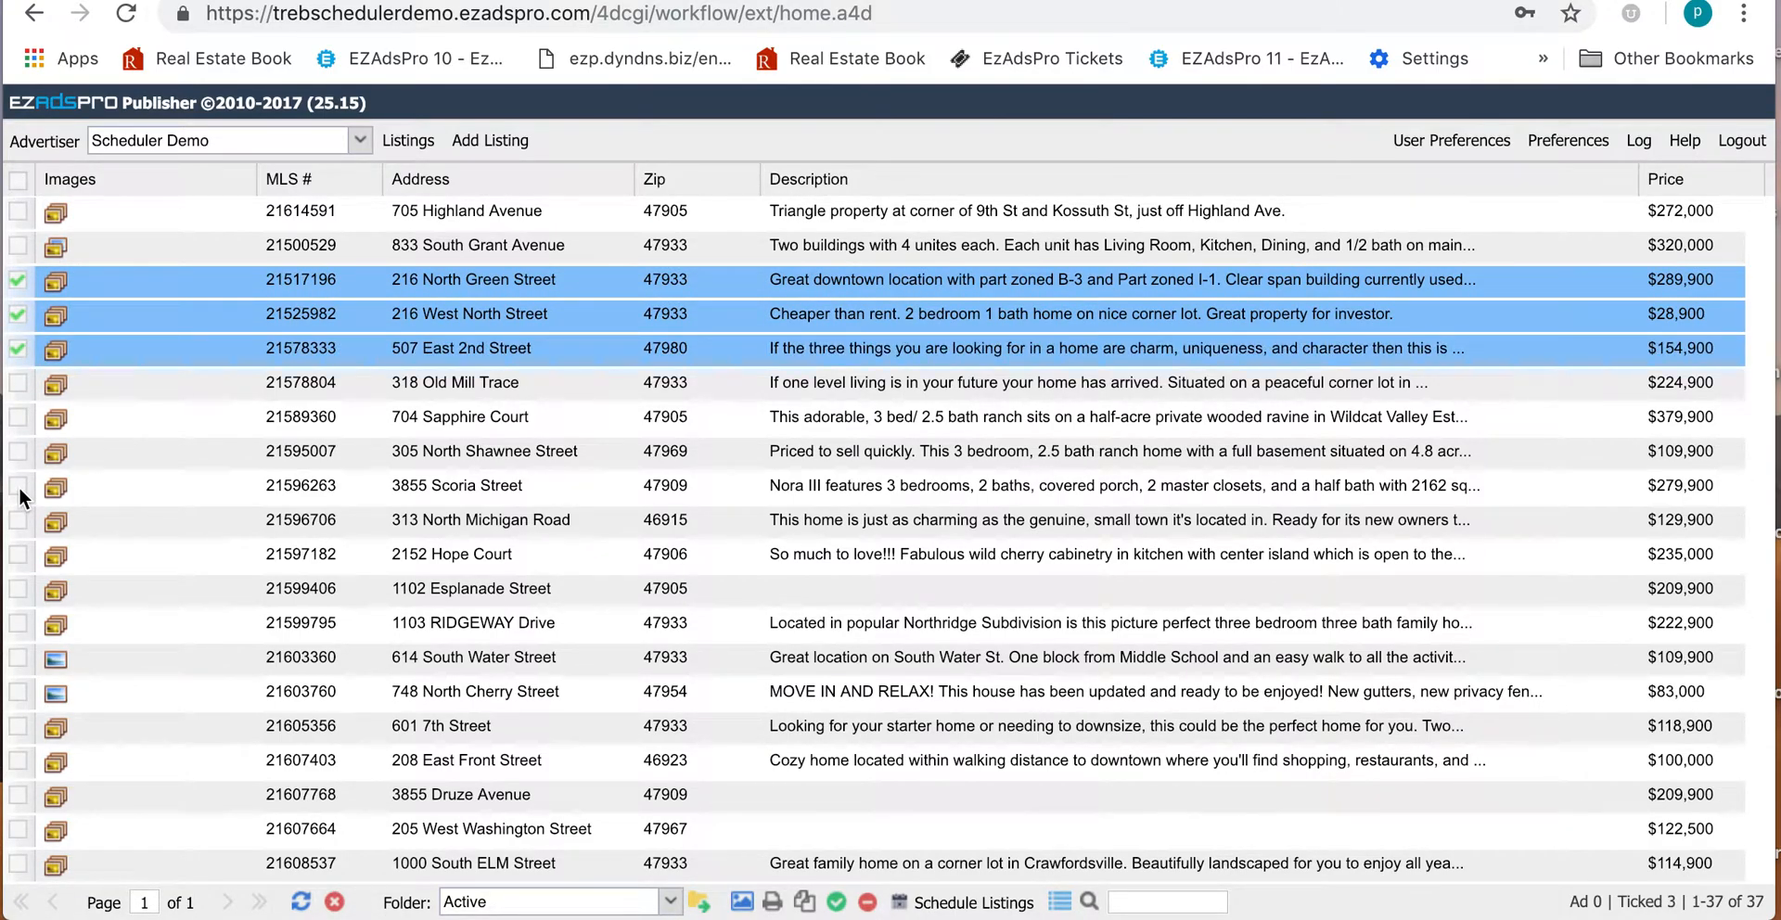
click(19, 487)
click(19, 516)
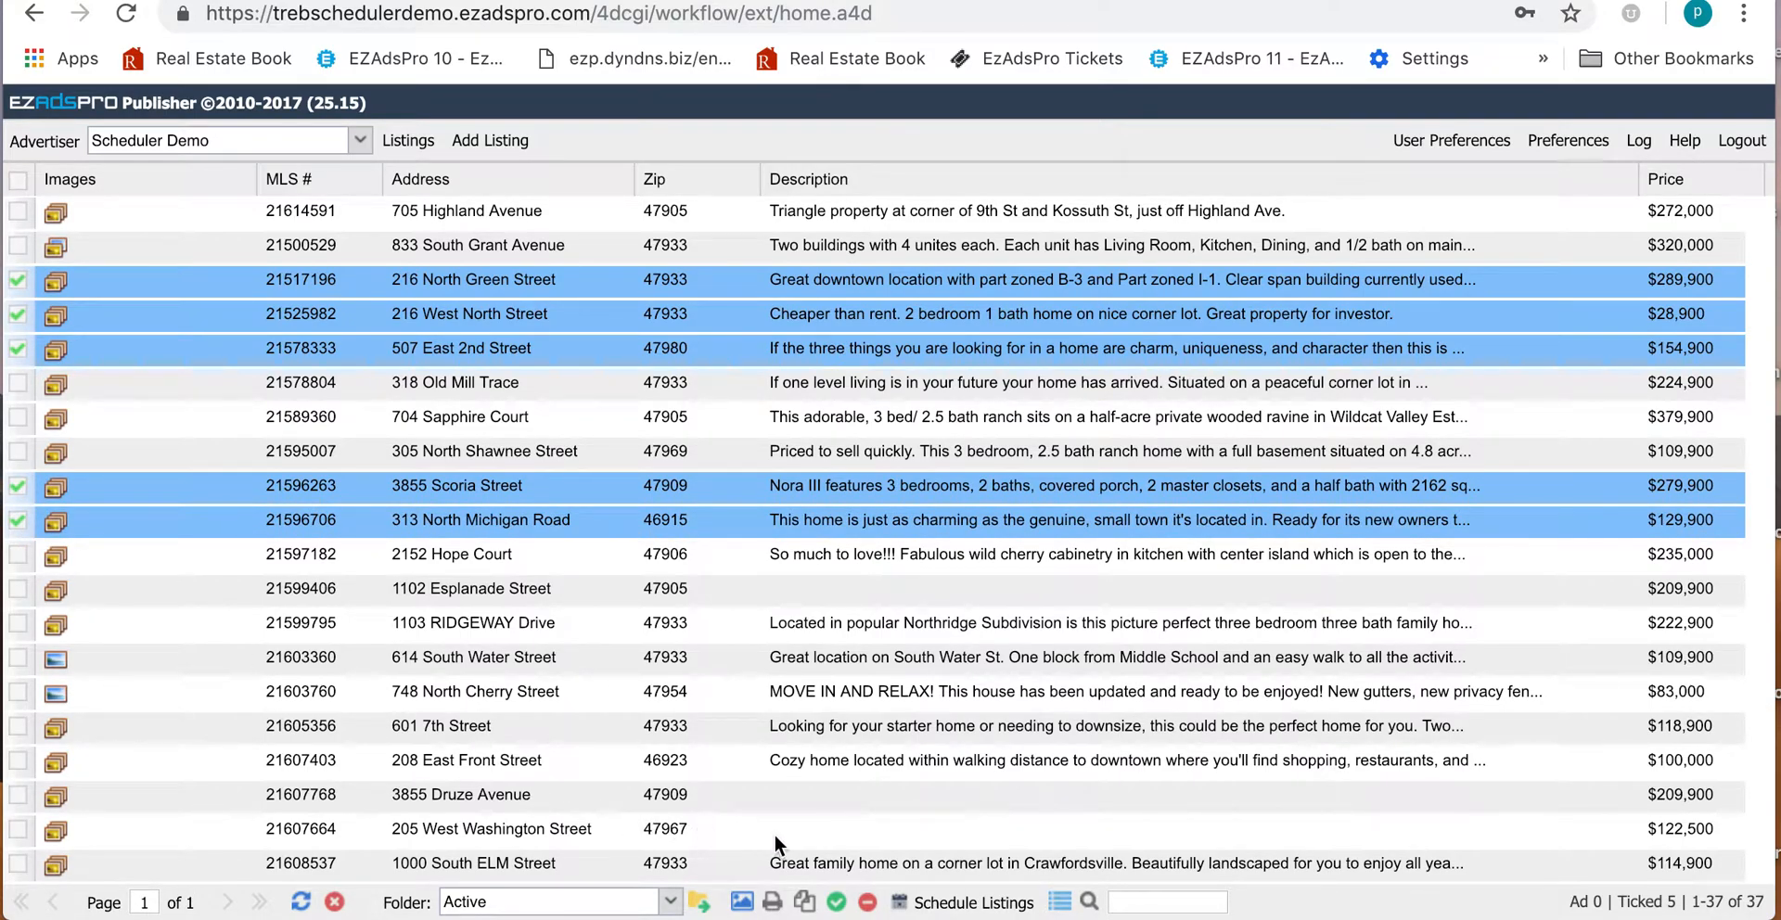
click(844, 905)
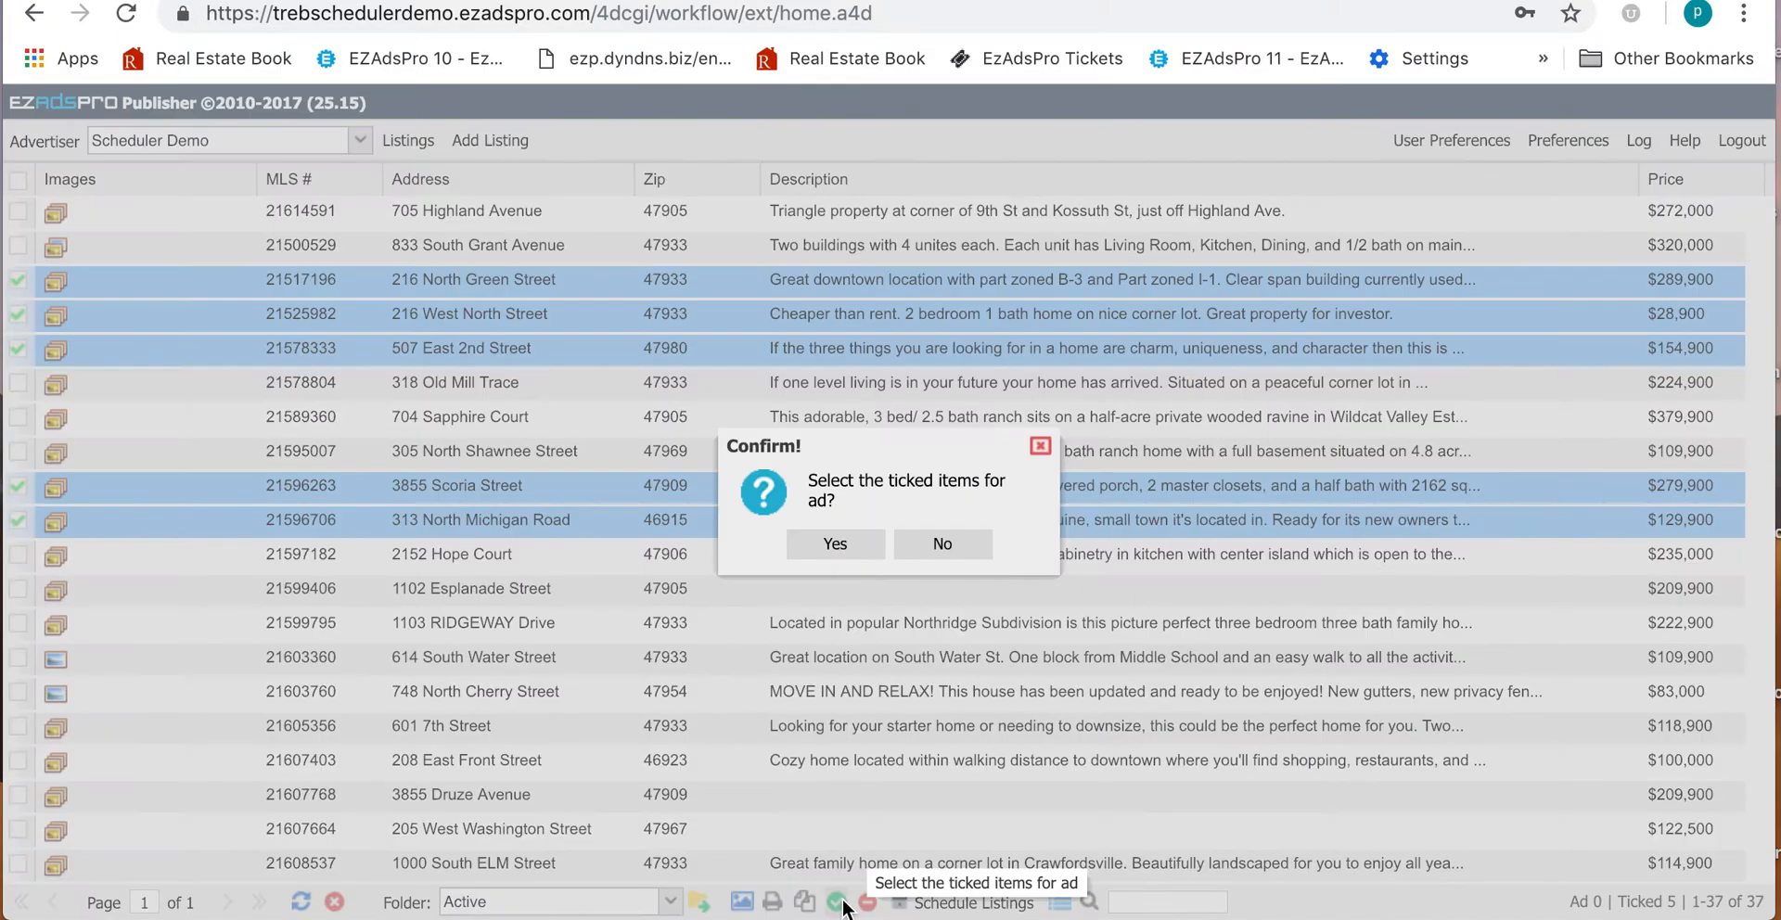
click(861, 547)
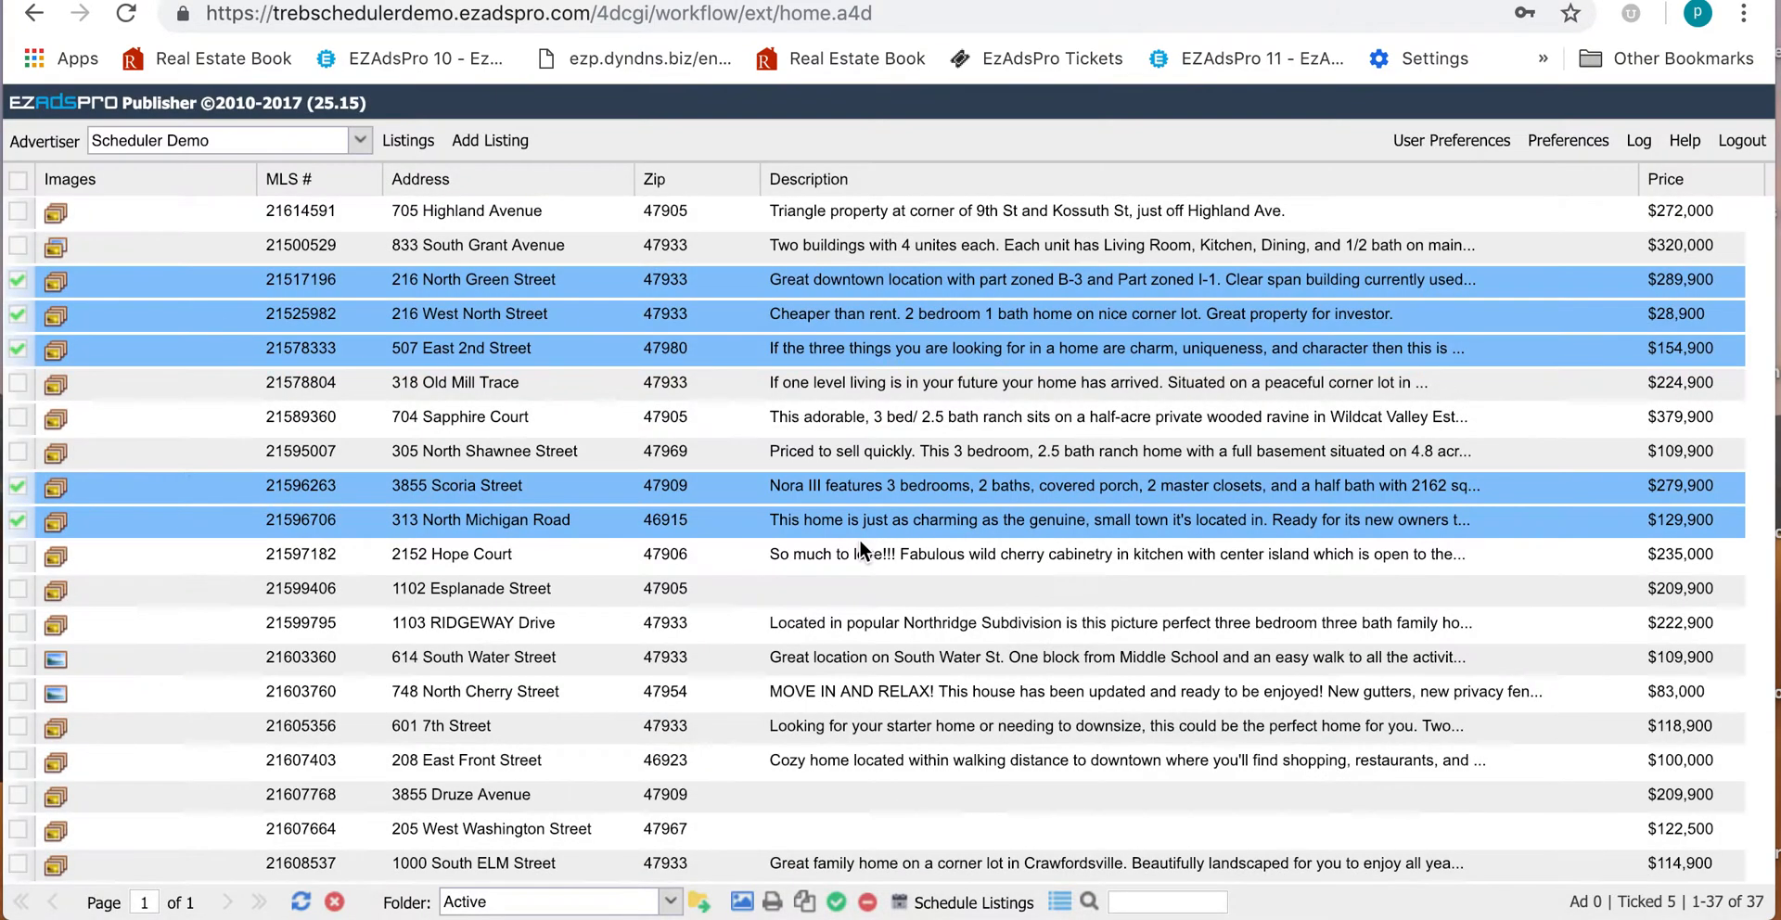
click(997, 621)
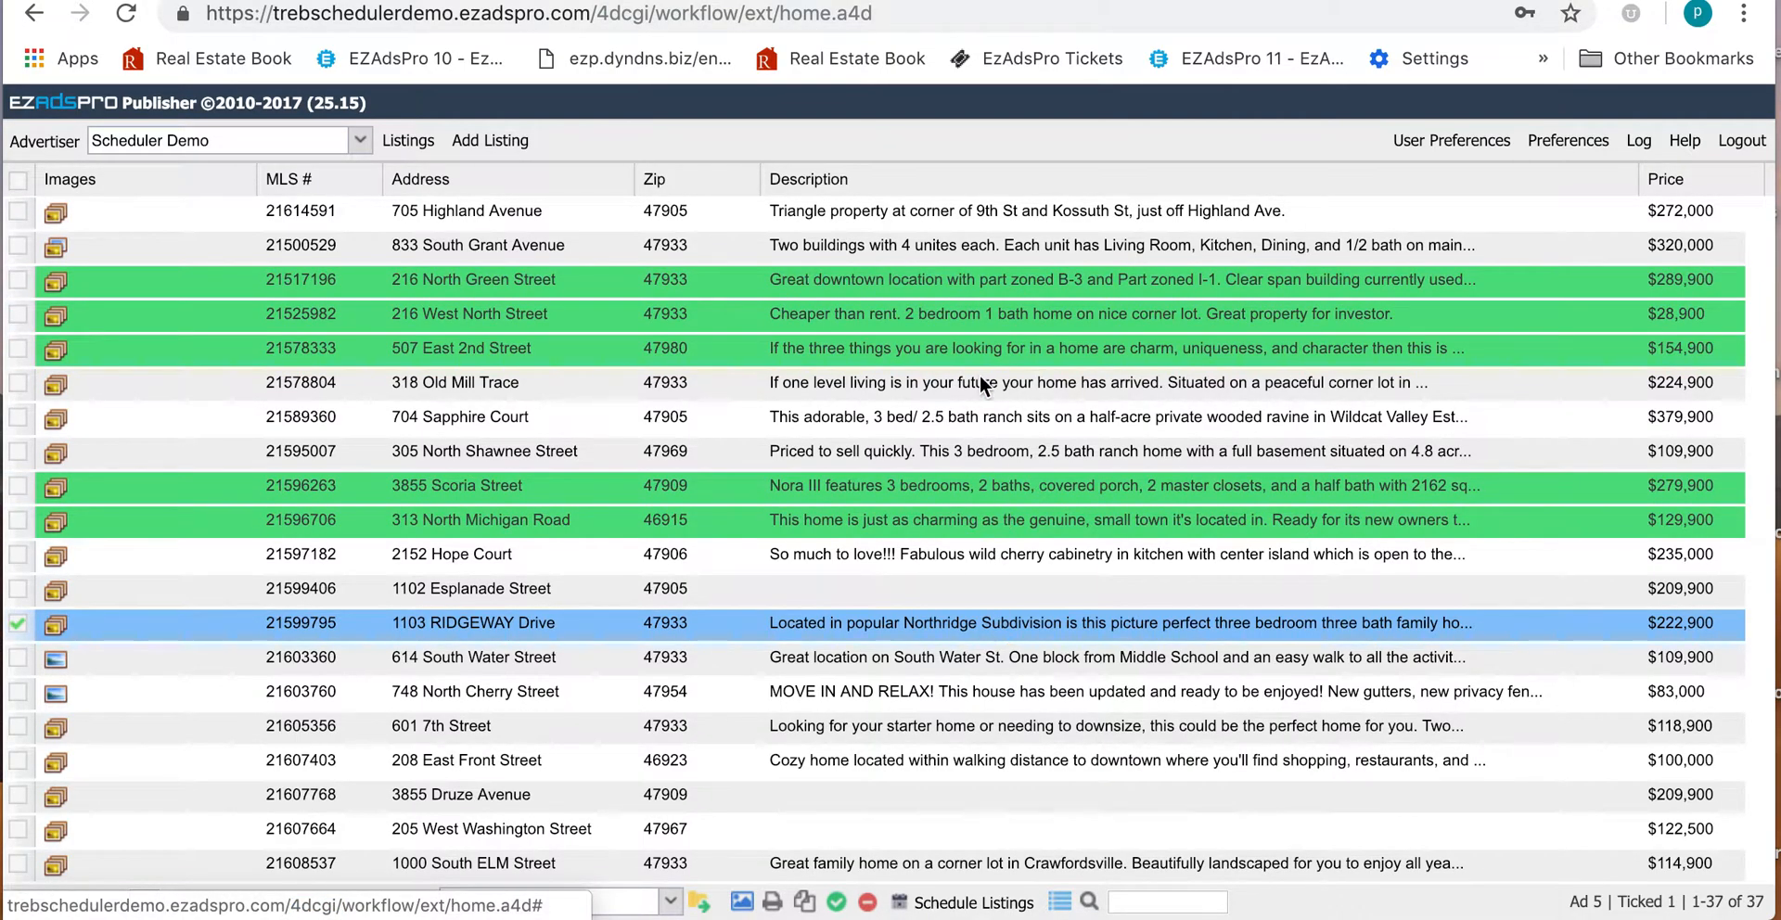
click(15, 279)
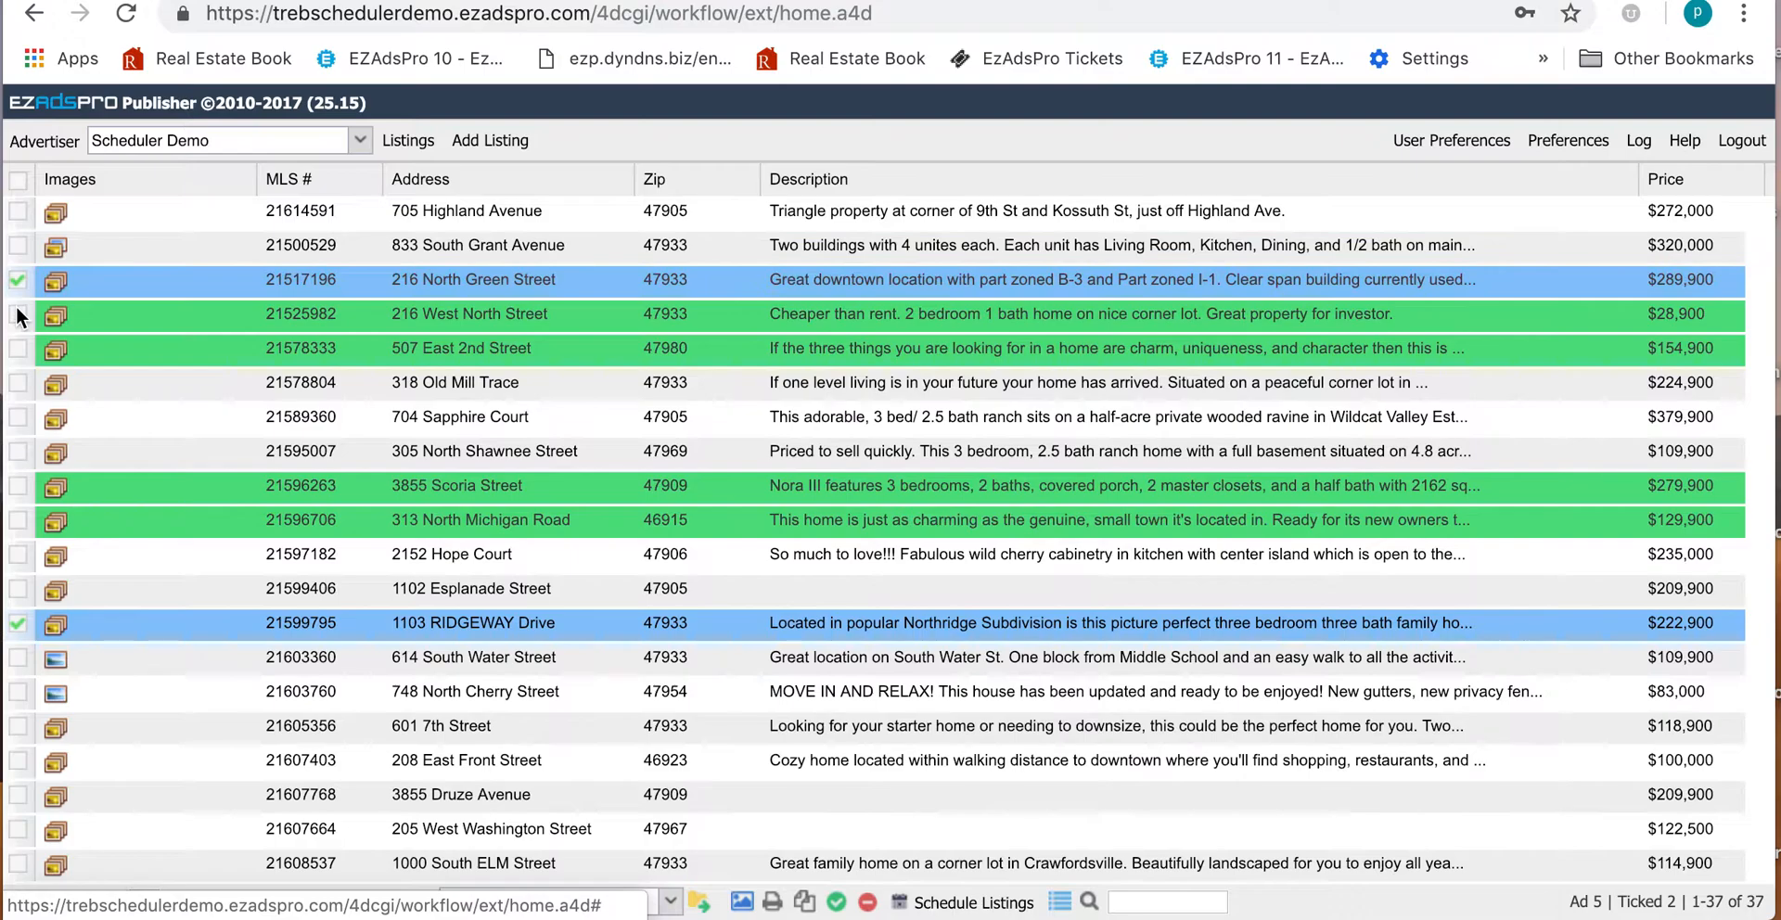
click(16, 313)
click(15, 345)
click(18, 486)
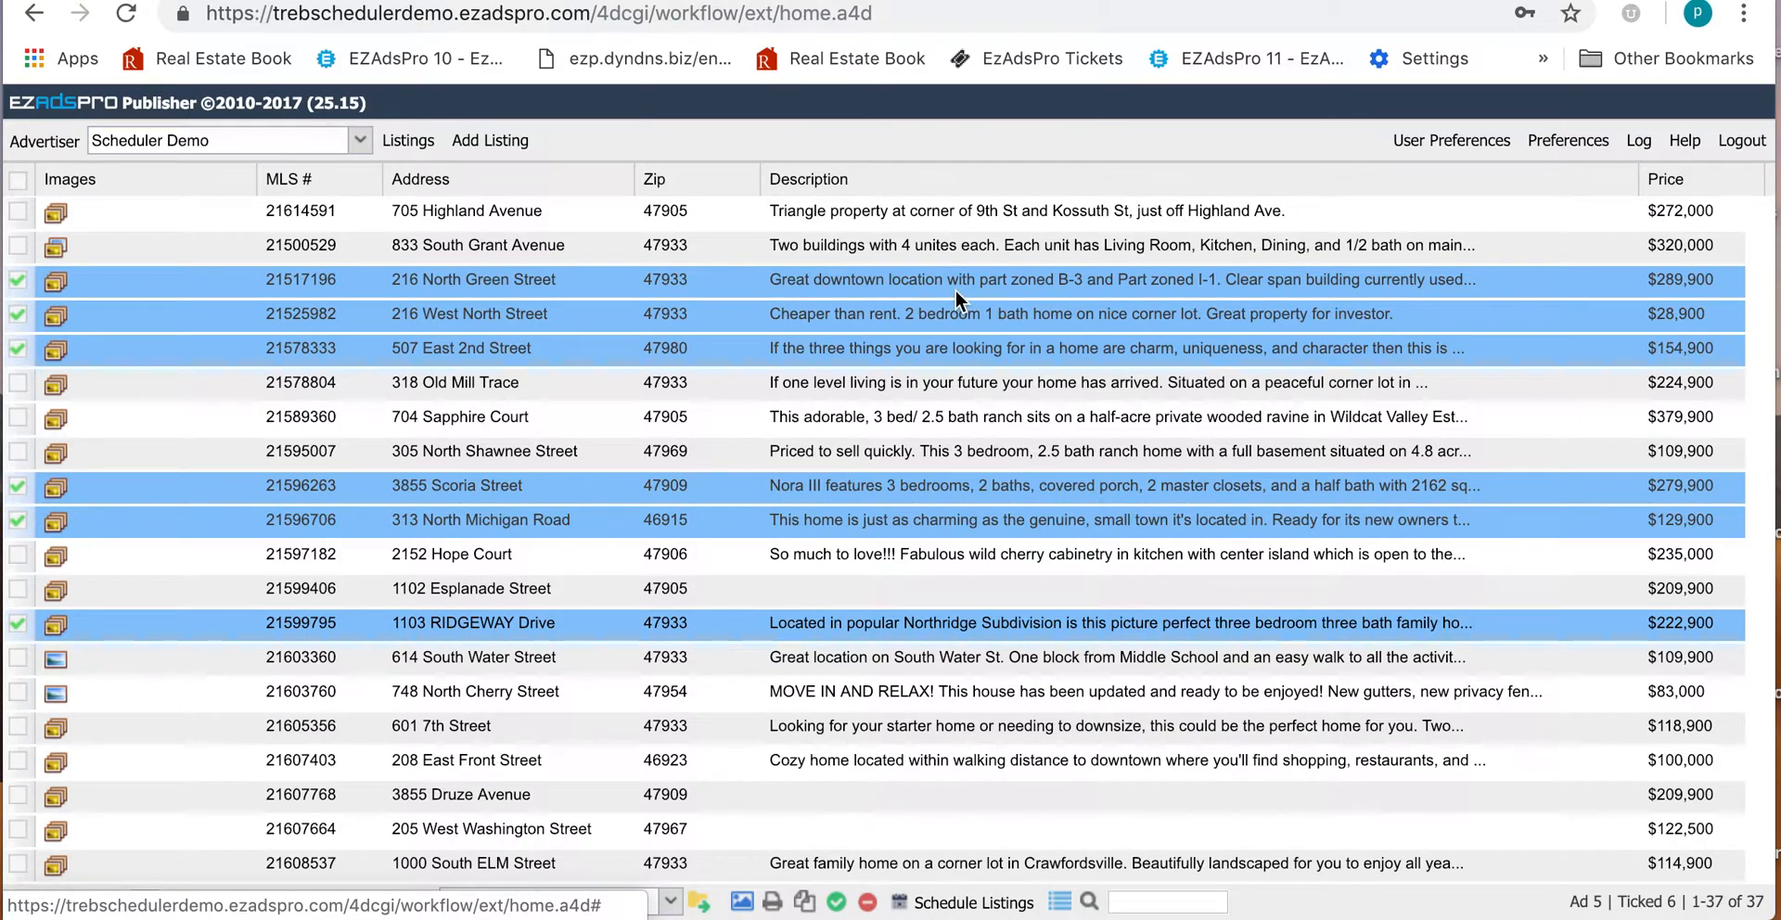
click(1019, 277)
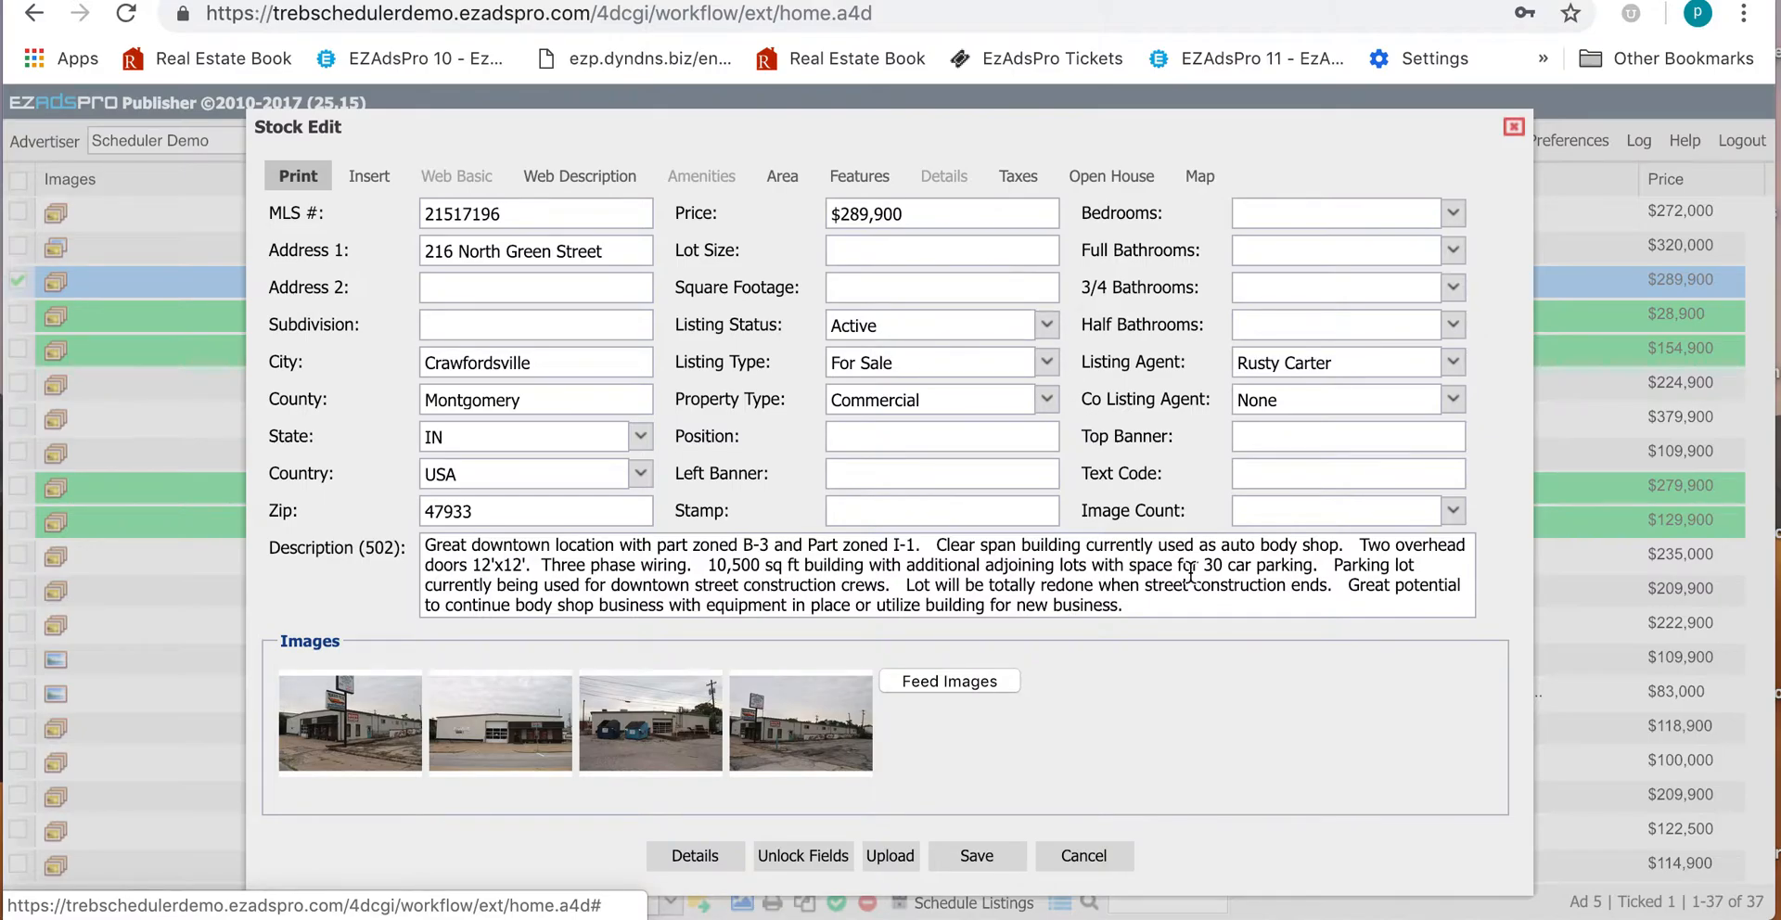
drag(1189, 610, 707, 568)
key(BackSpace)
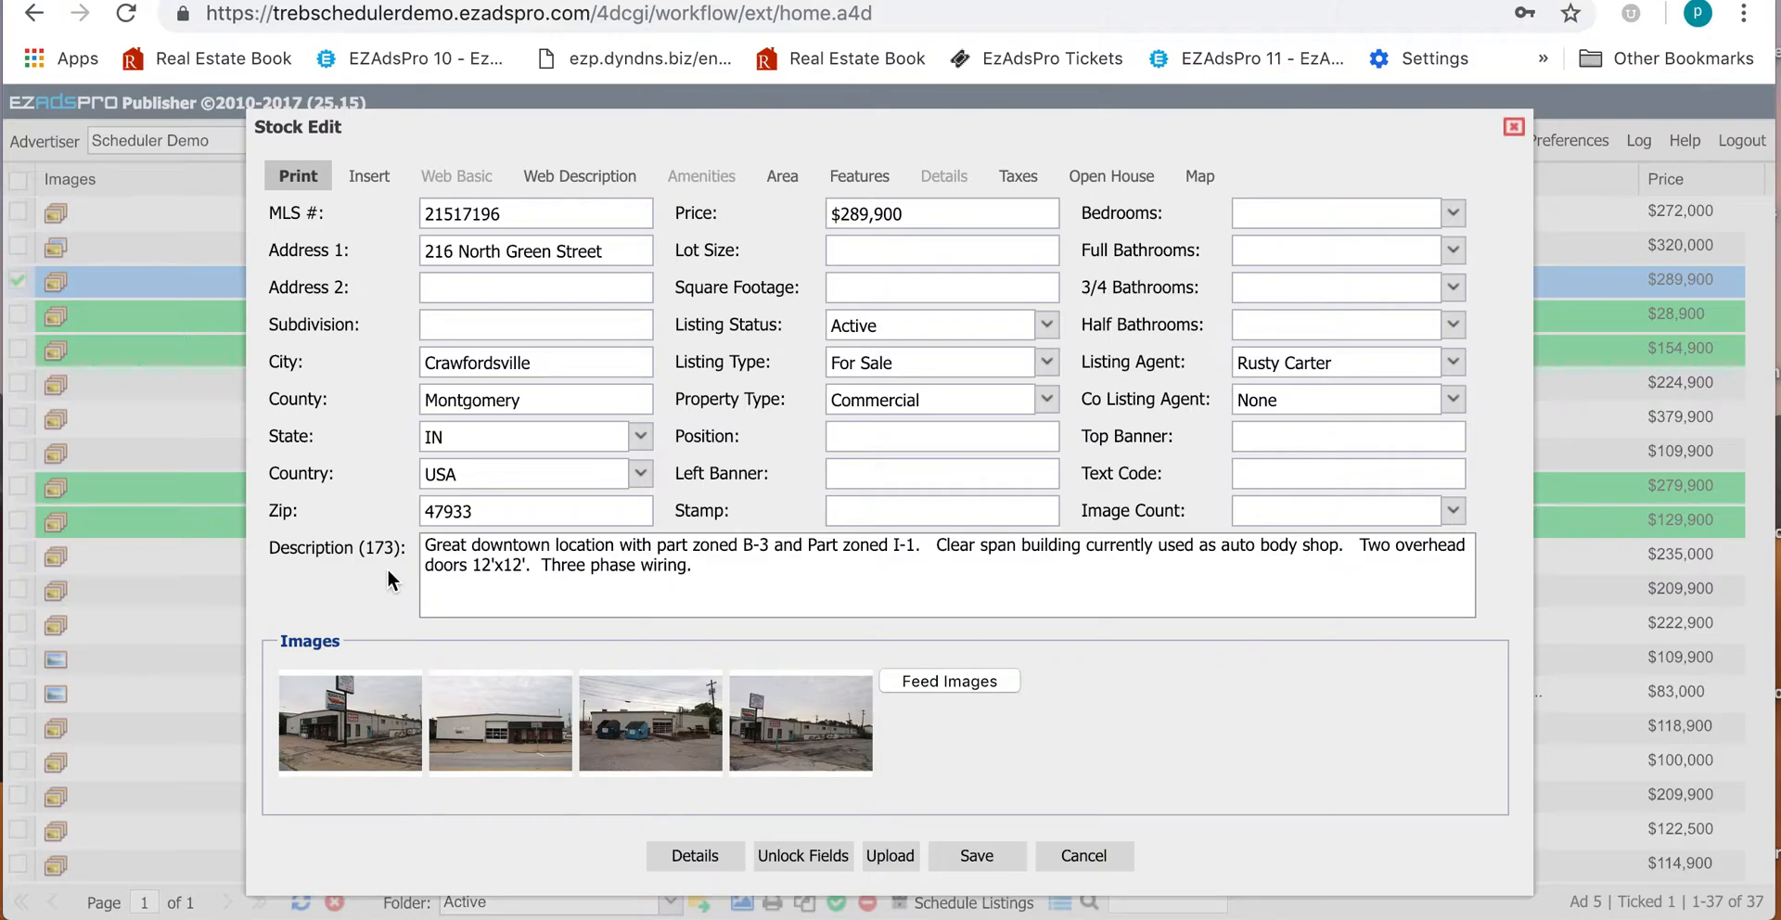
click(969, 445)
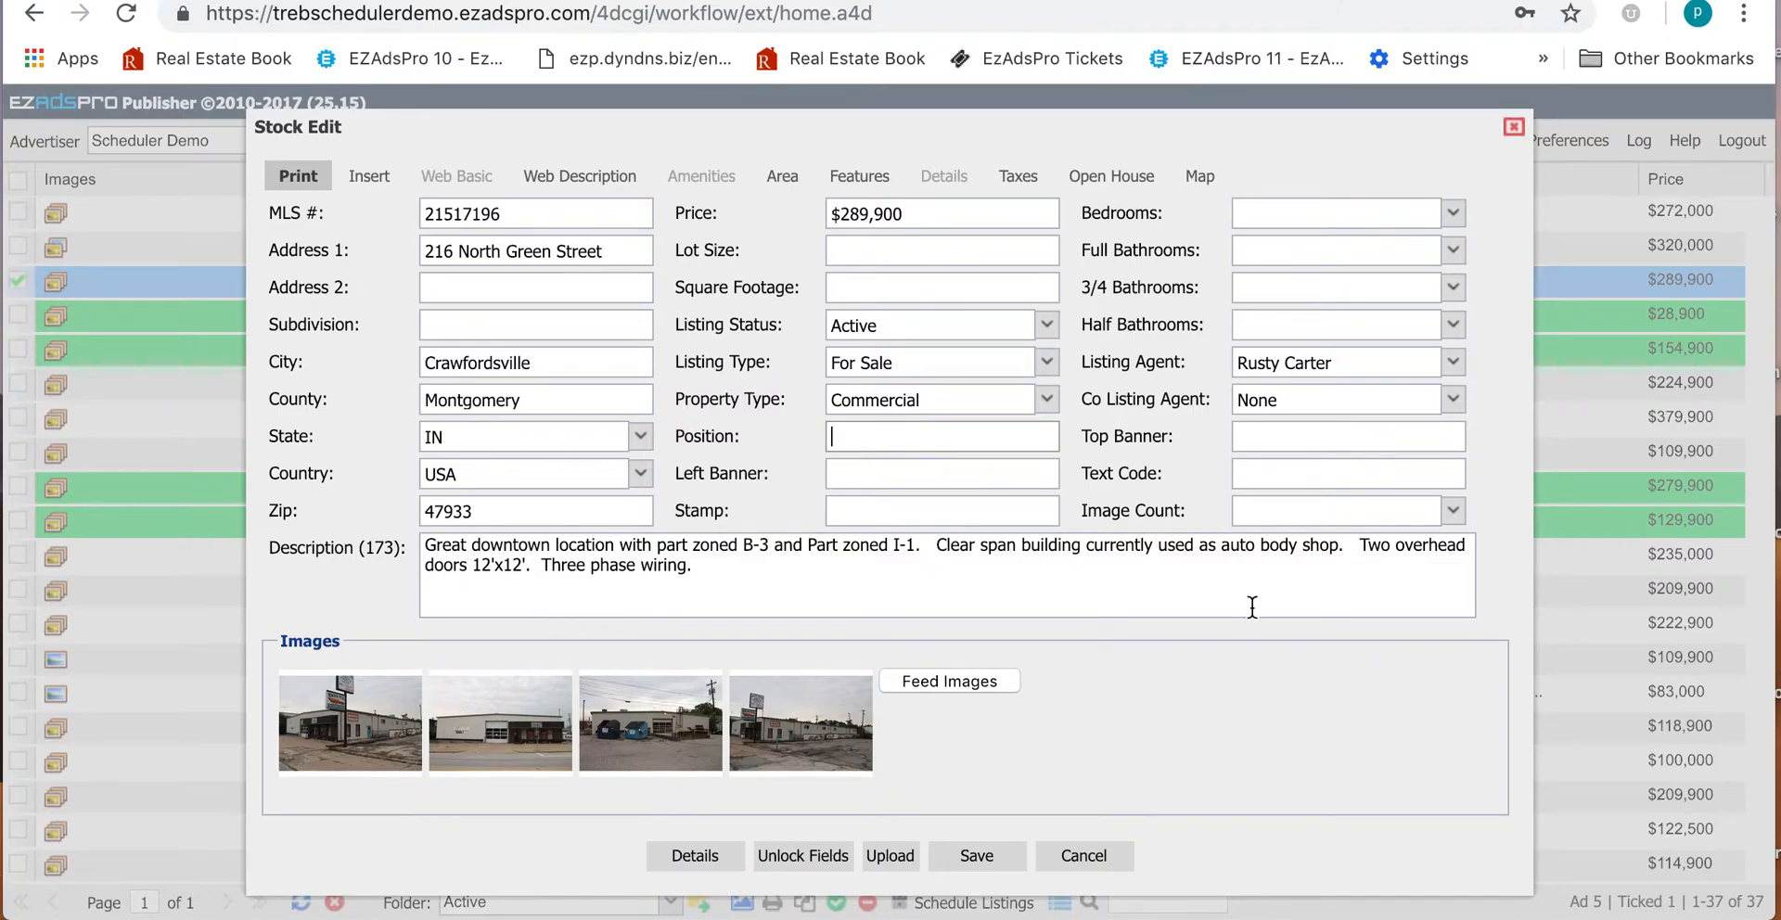
Step: Set the position to 1 and reorder the photos with the sign-building shot first
text(1)
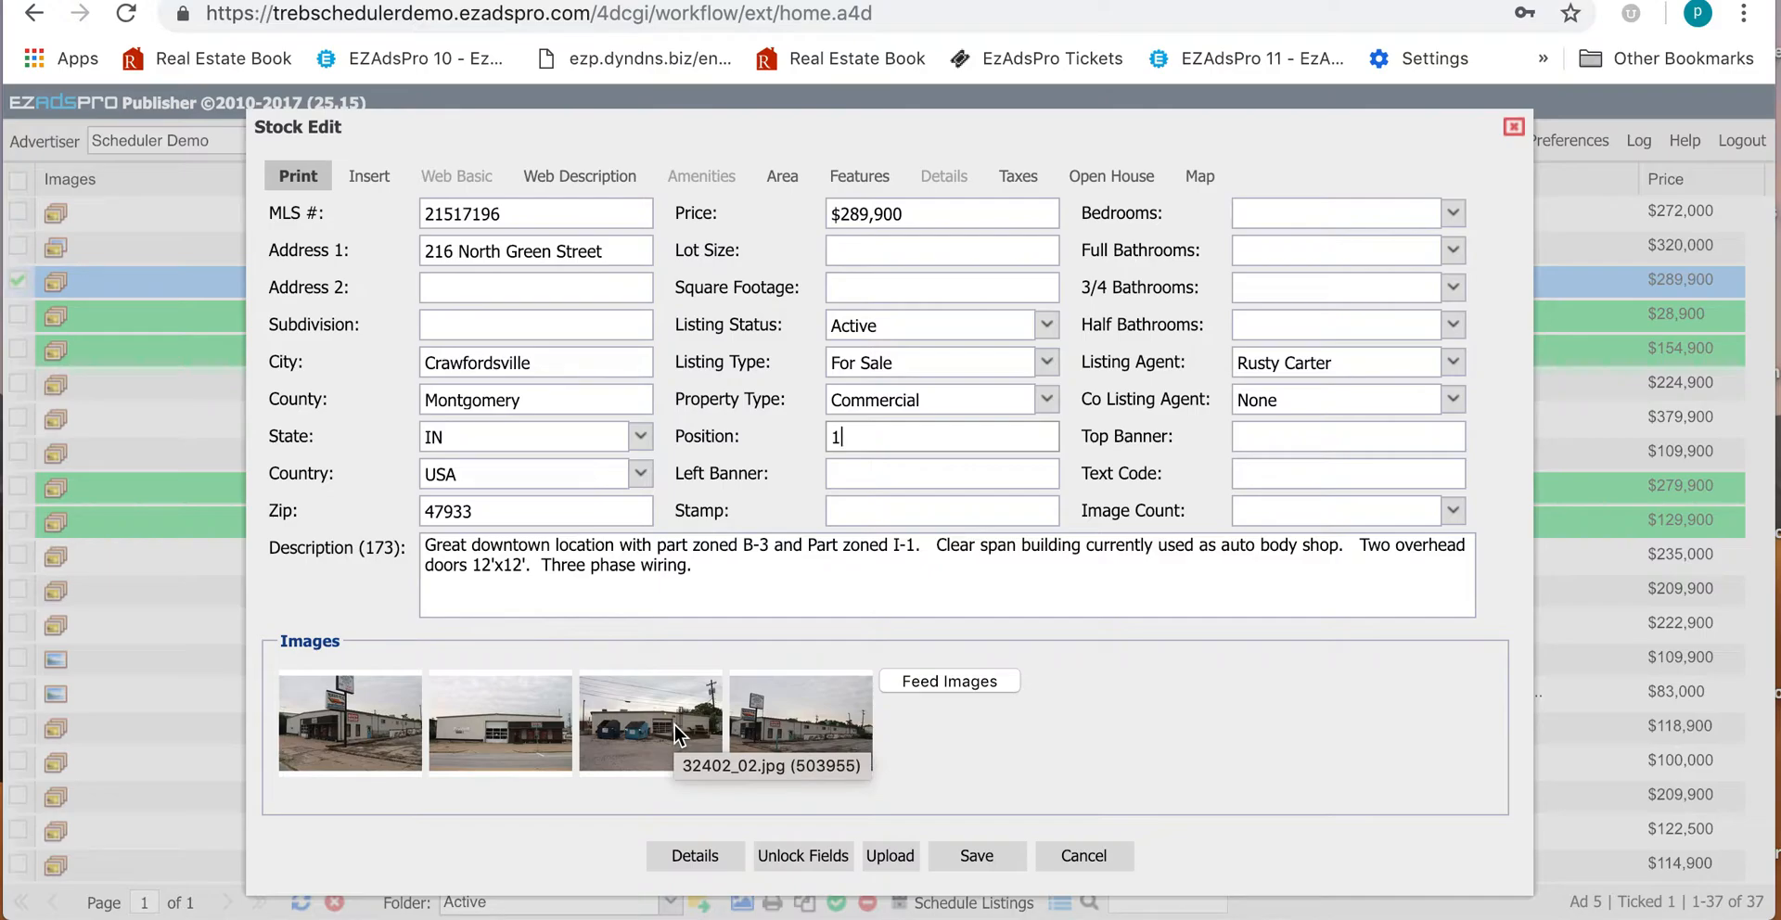
drag(676, 725, 369, 725)
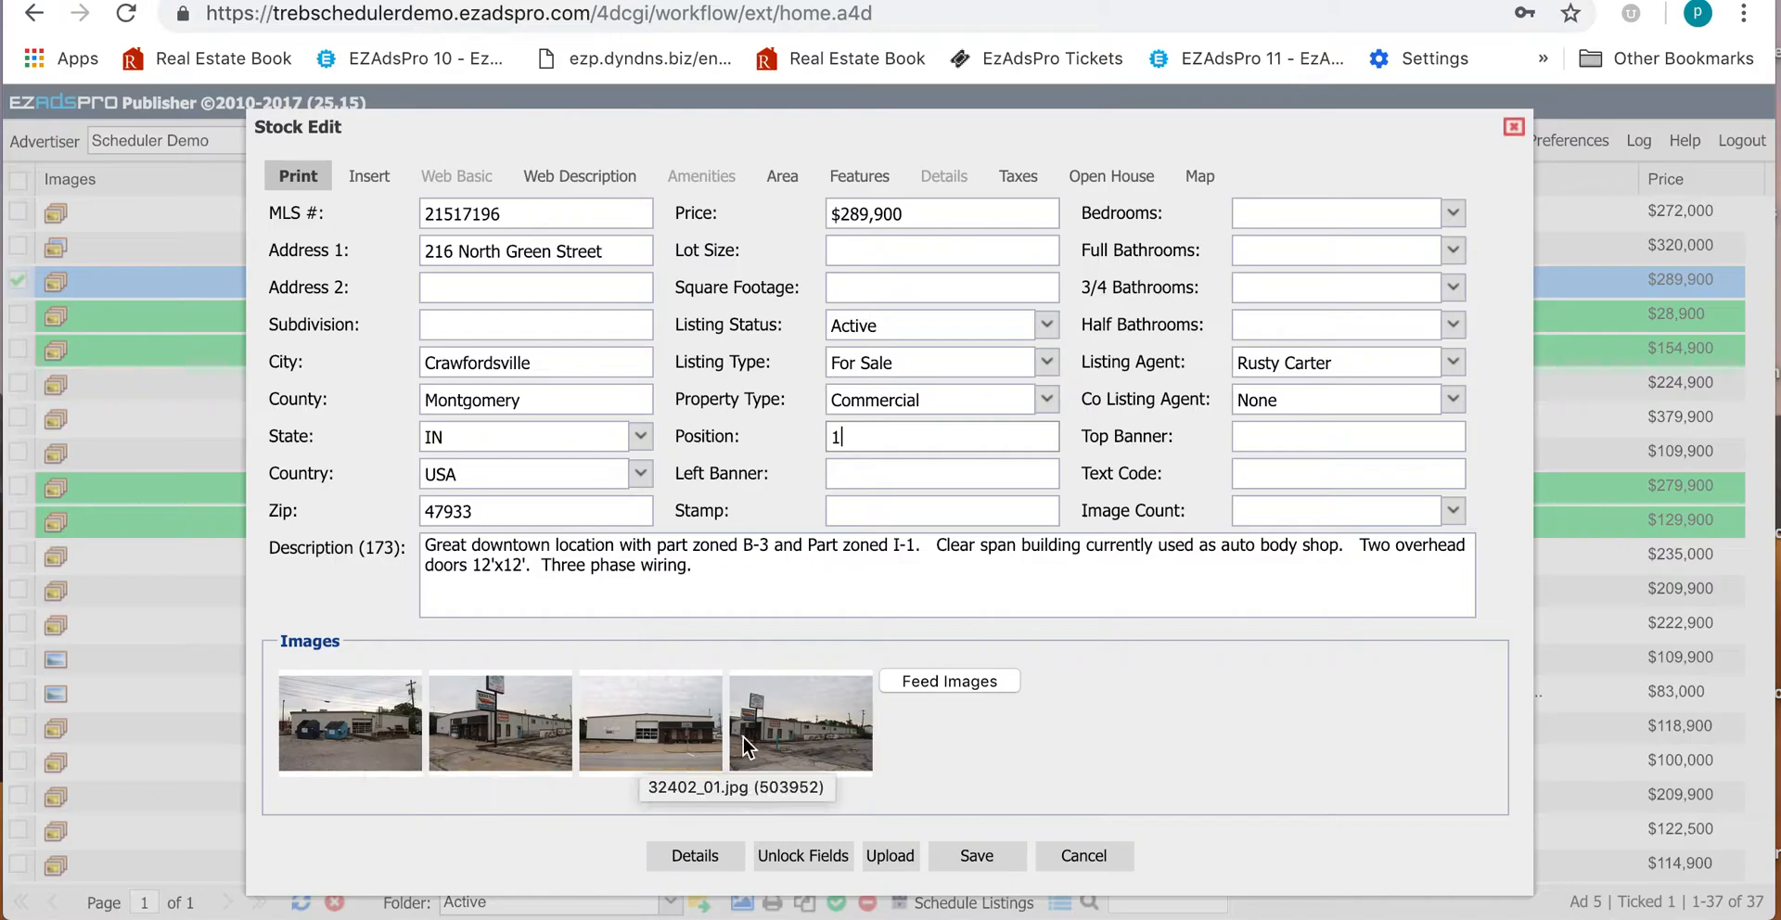
drag(689, 737, 397, 739)
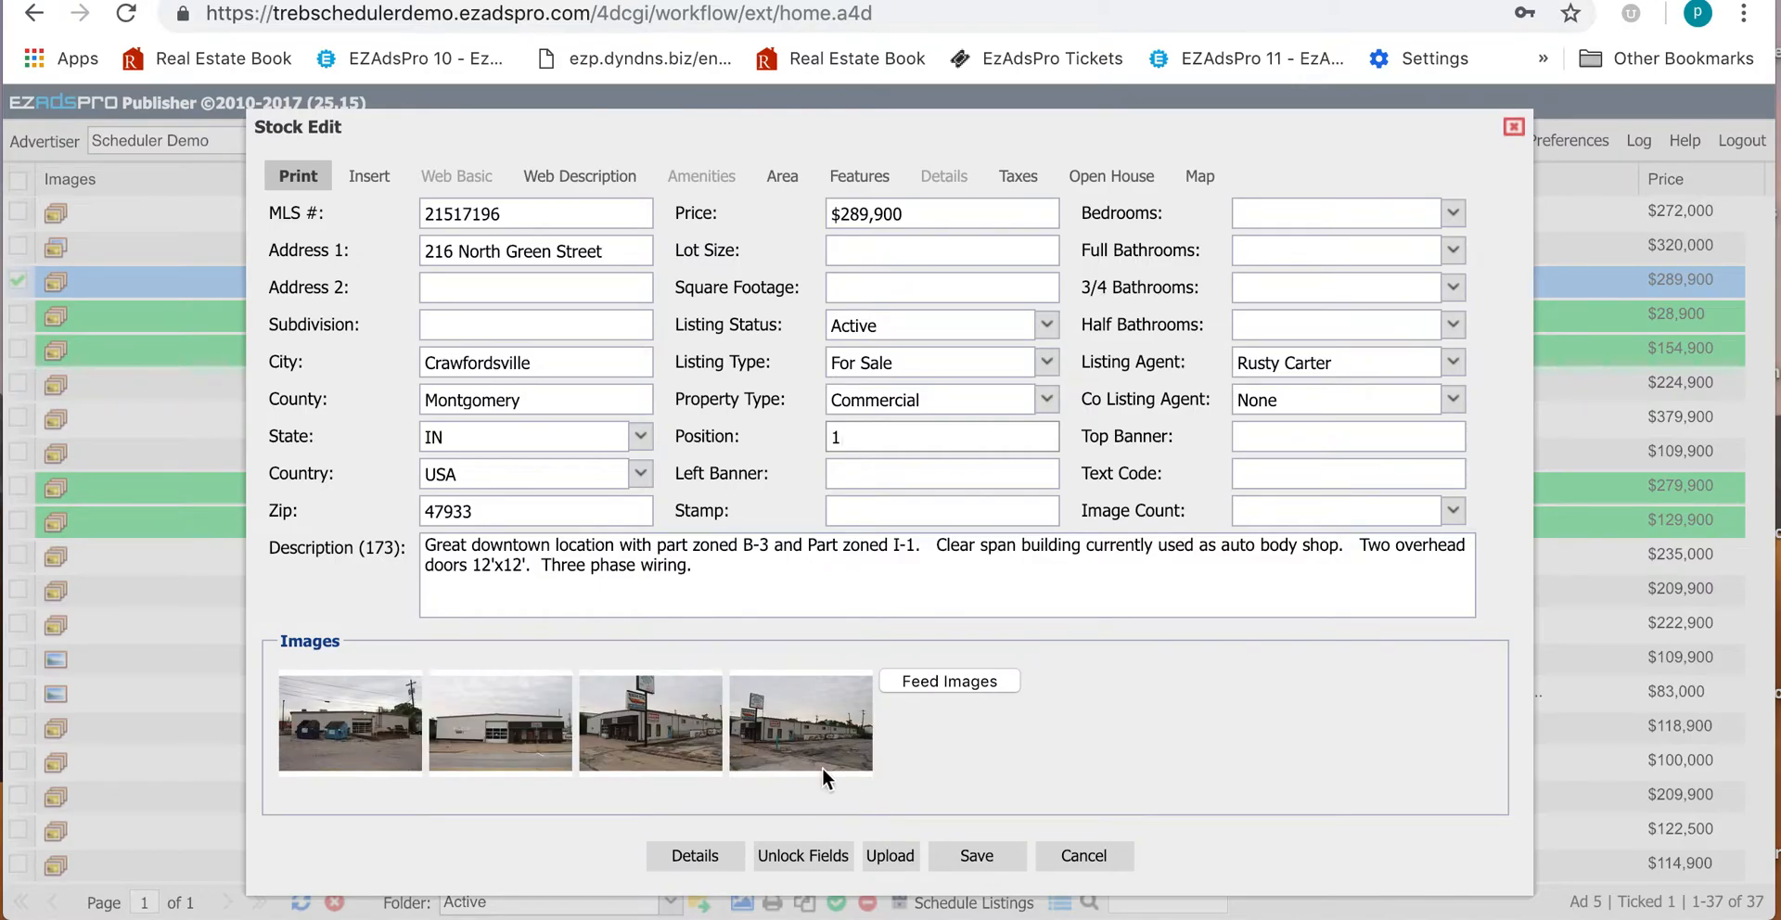
drag(830, 743, 360, 736)
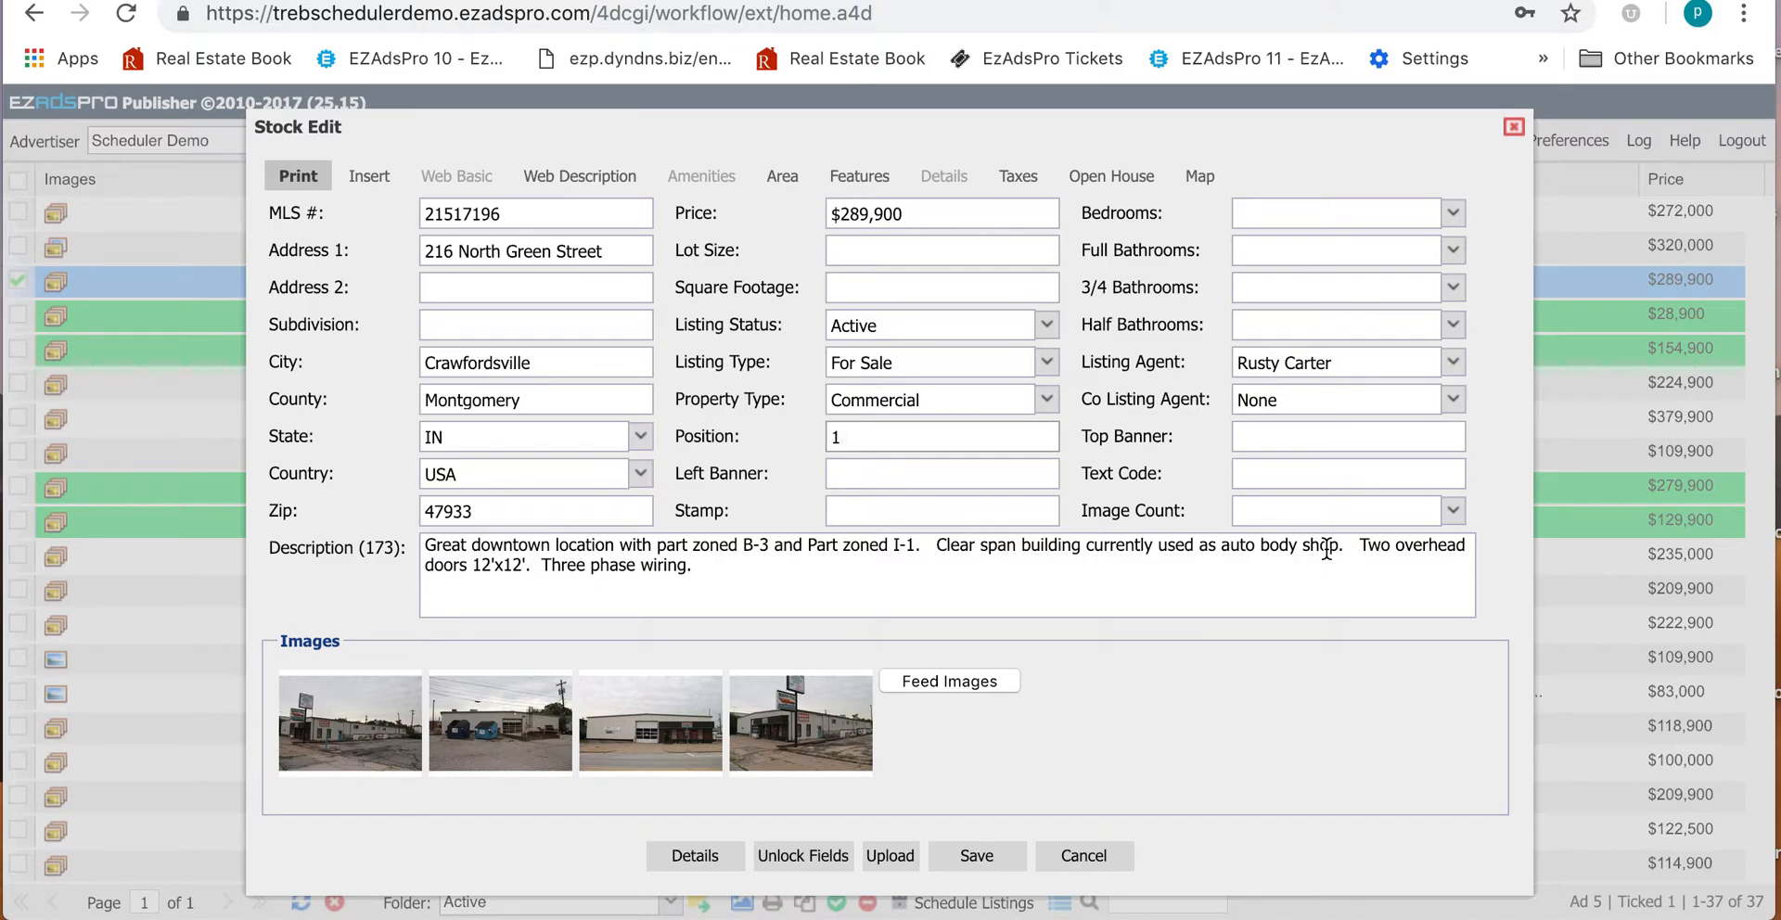
Step: Set Image Count to 3 and drag the third photo into the second slot
click(1453, 512)
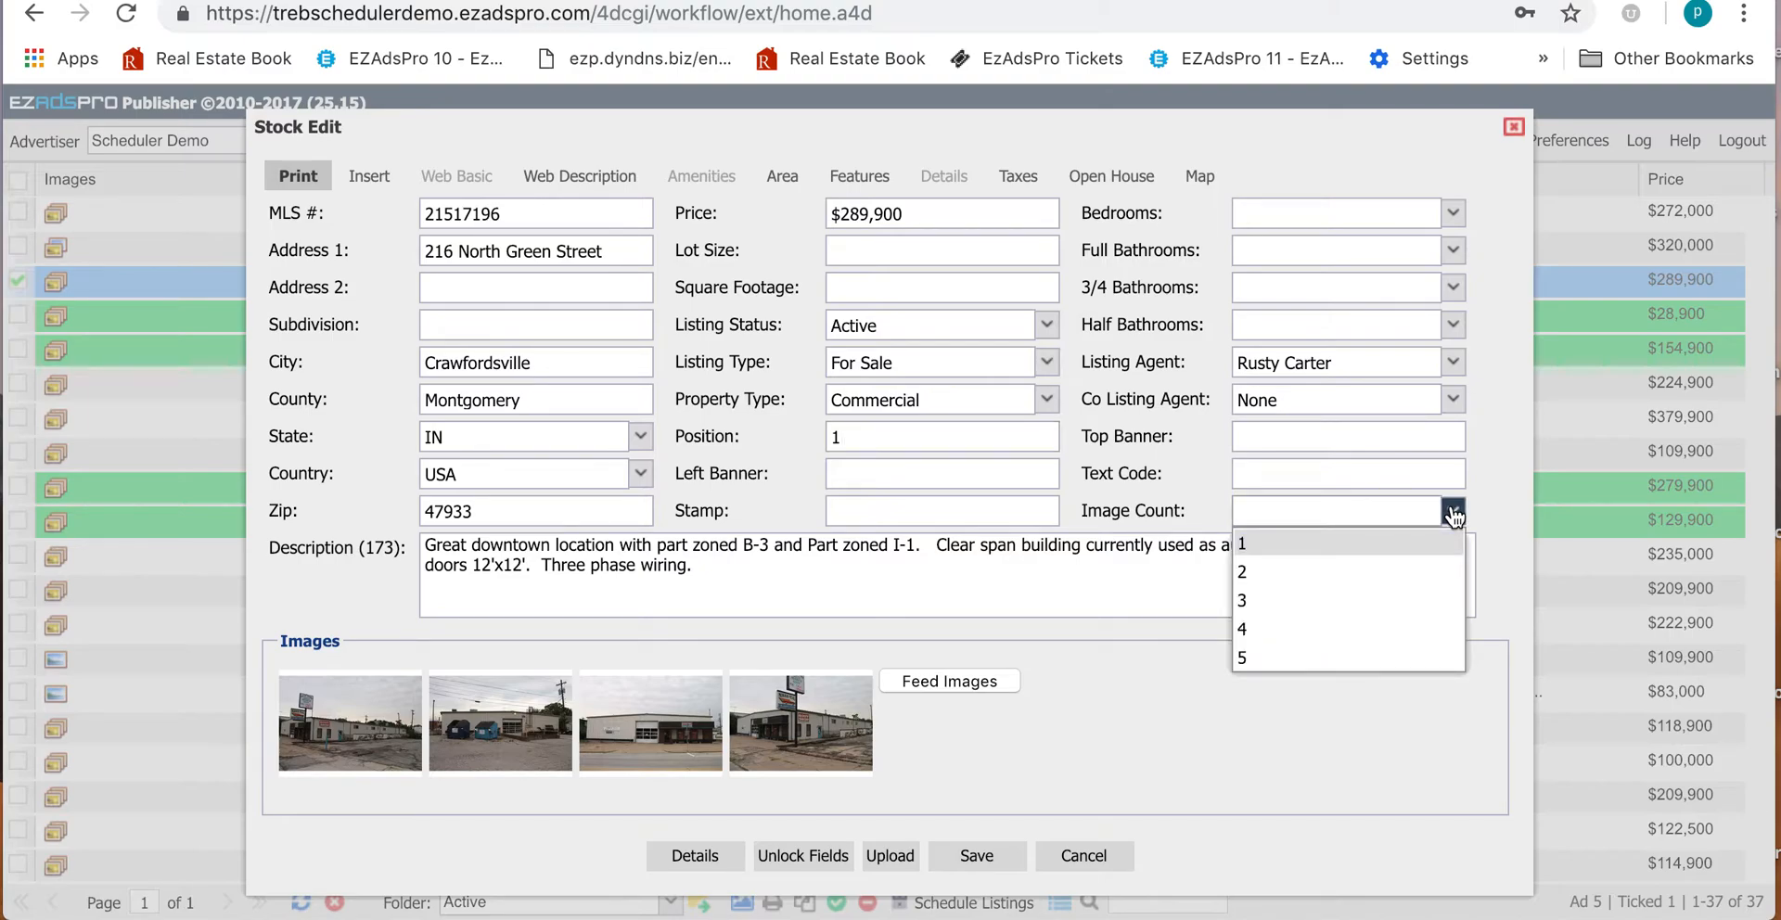
click(1426, 612)
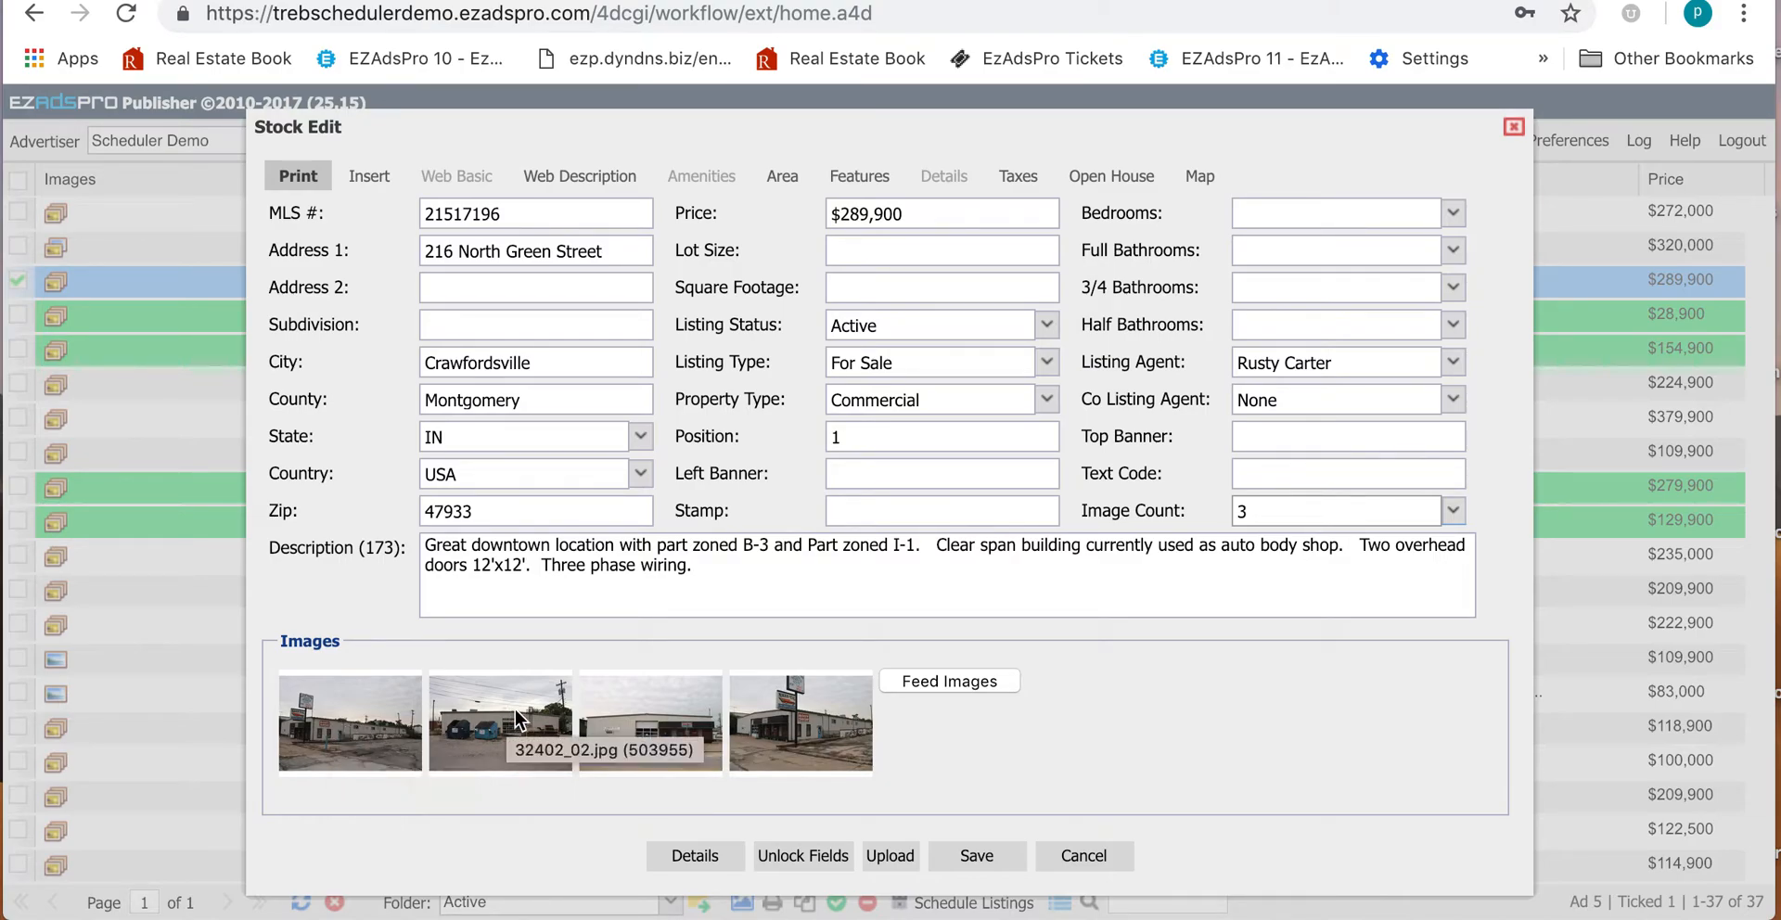
drag(655, 722, 604, 727)
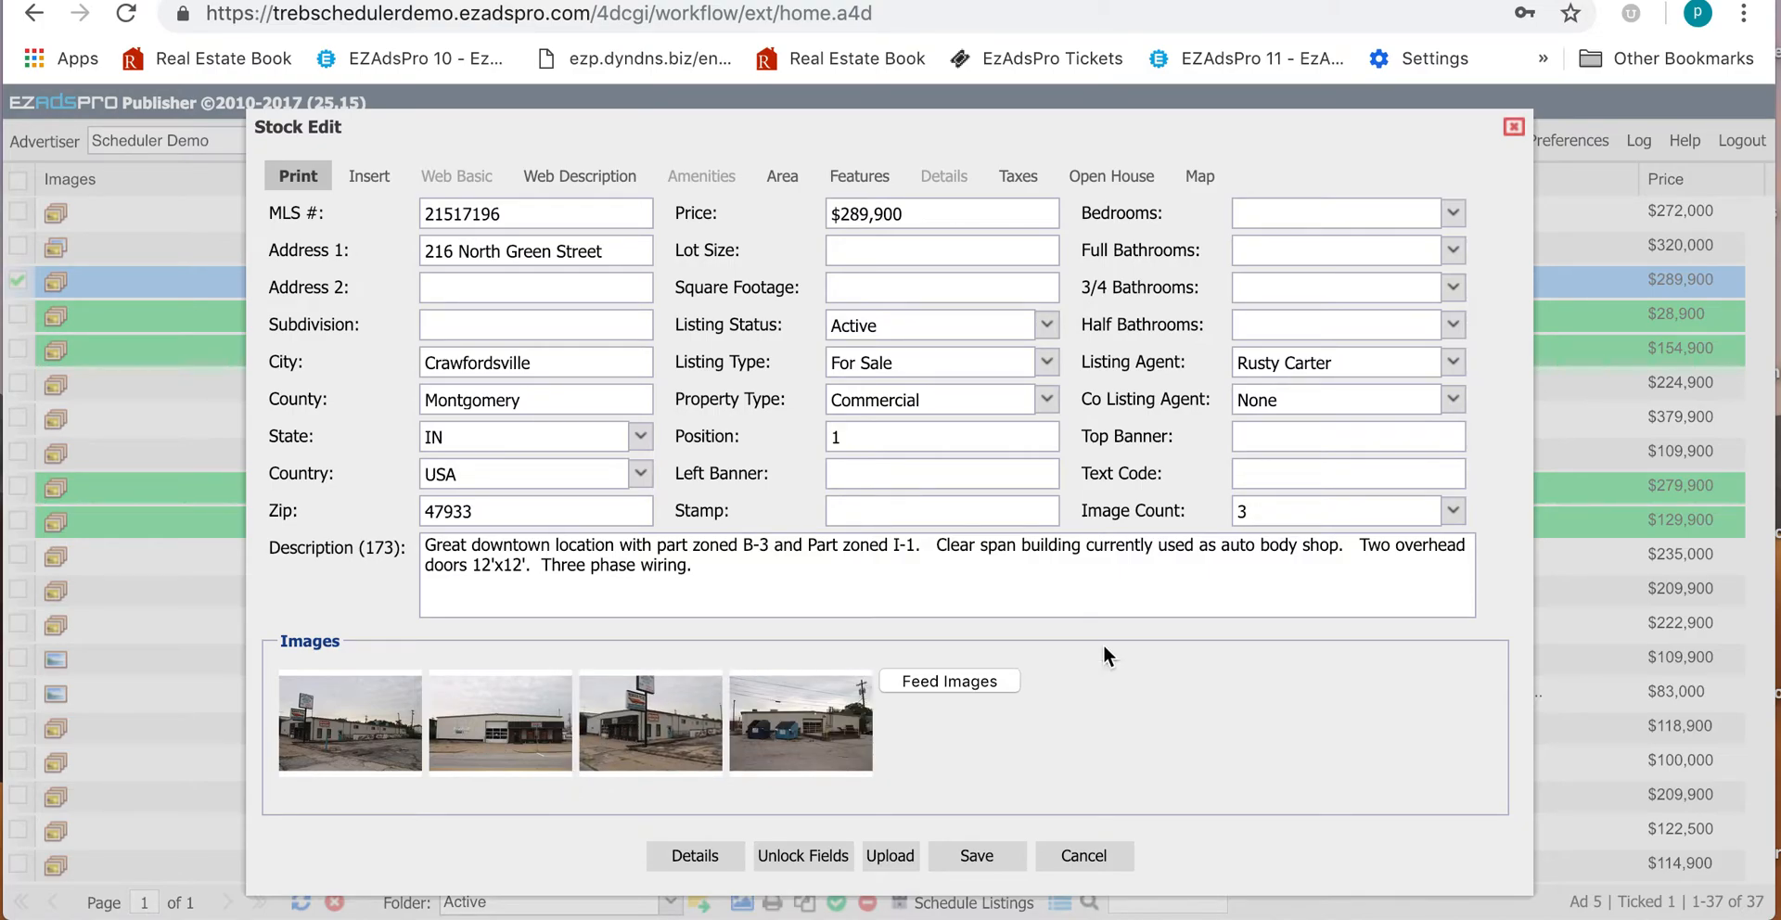
Step: Save the listing, re-tick listings 21578333, 21596263 and 21596706, and start scheduling
click(977, 855)
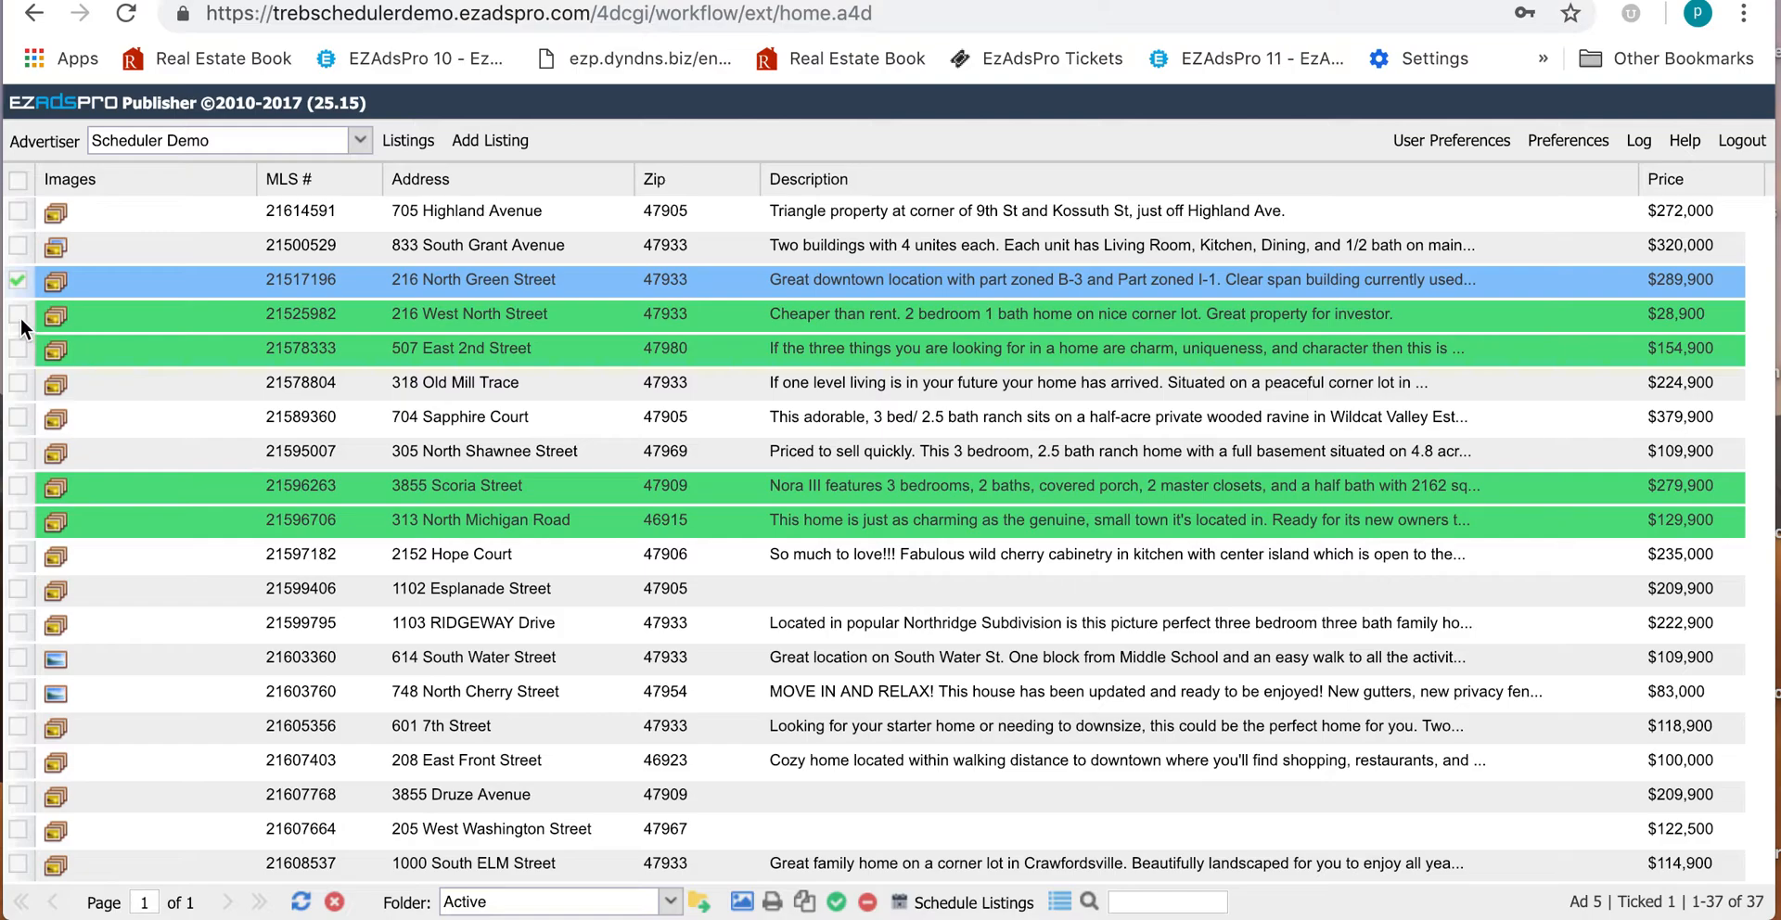
click(18, 350)
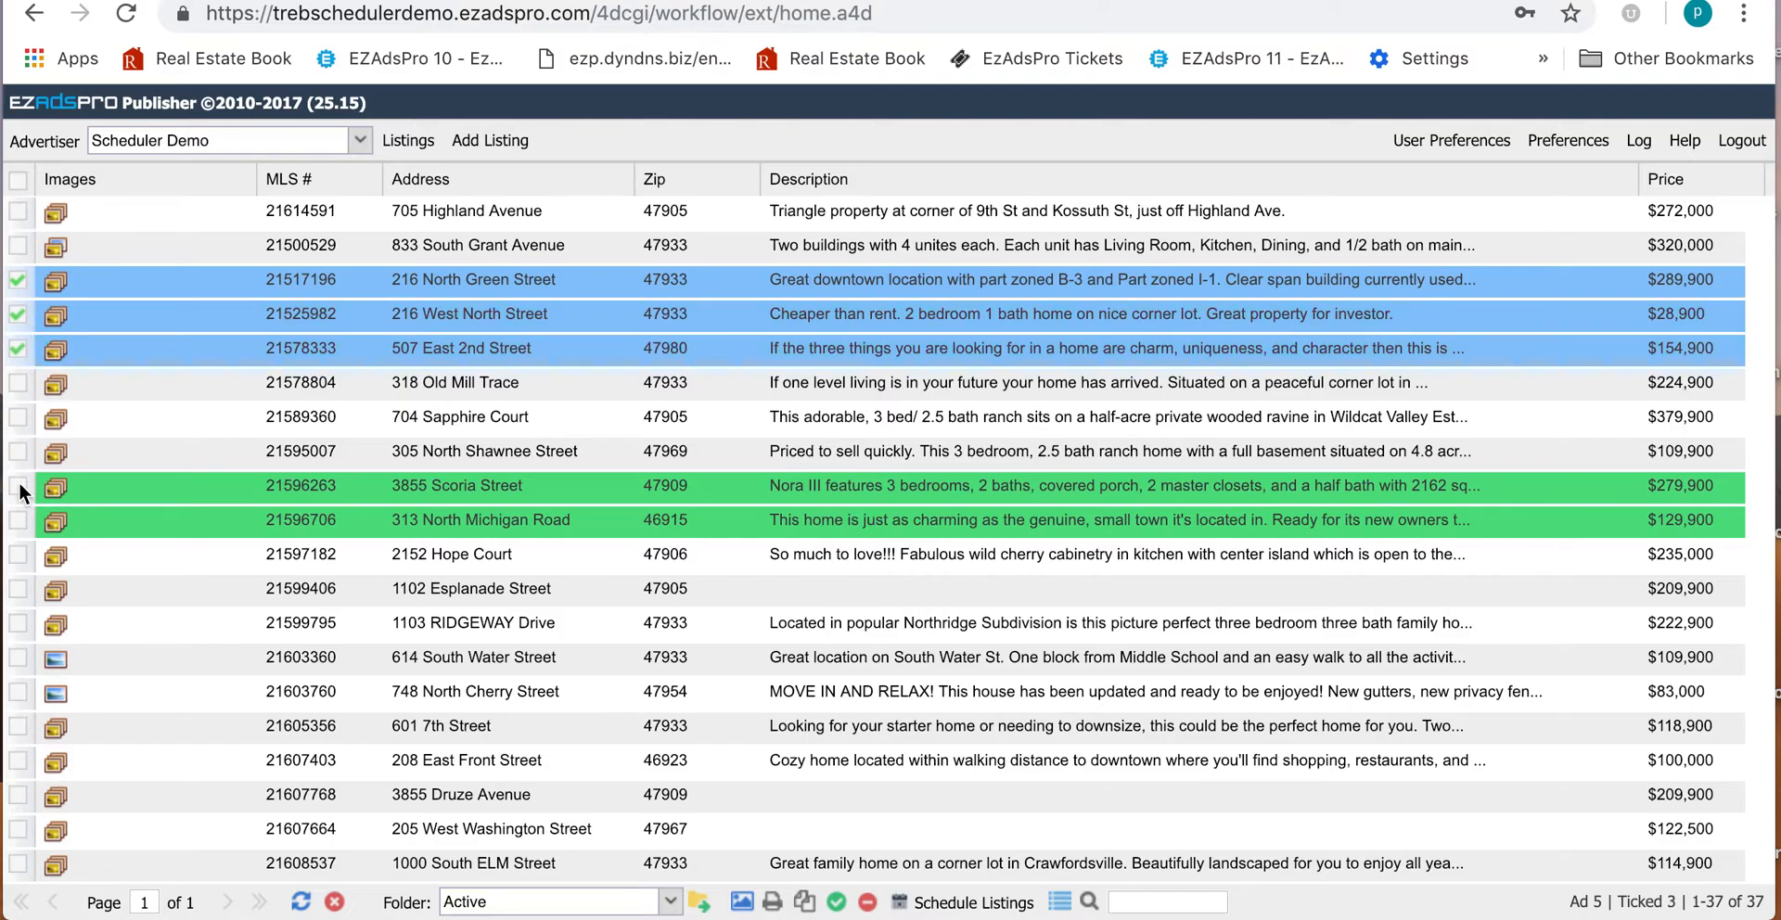
click(17, 485)
click(18, 520)
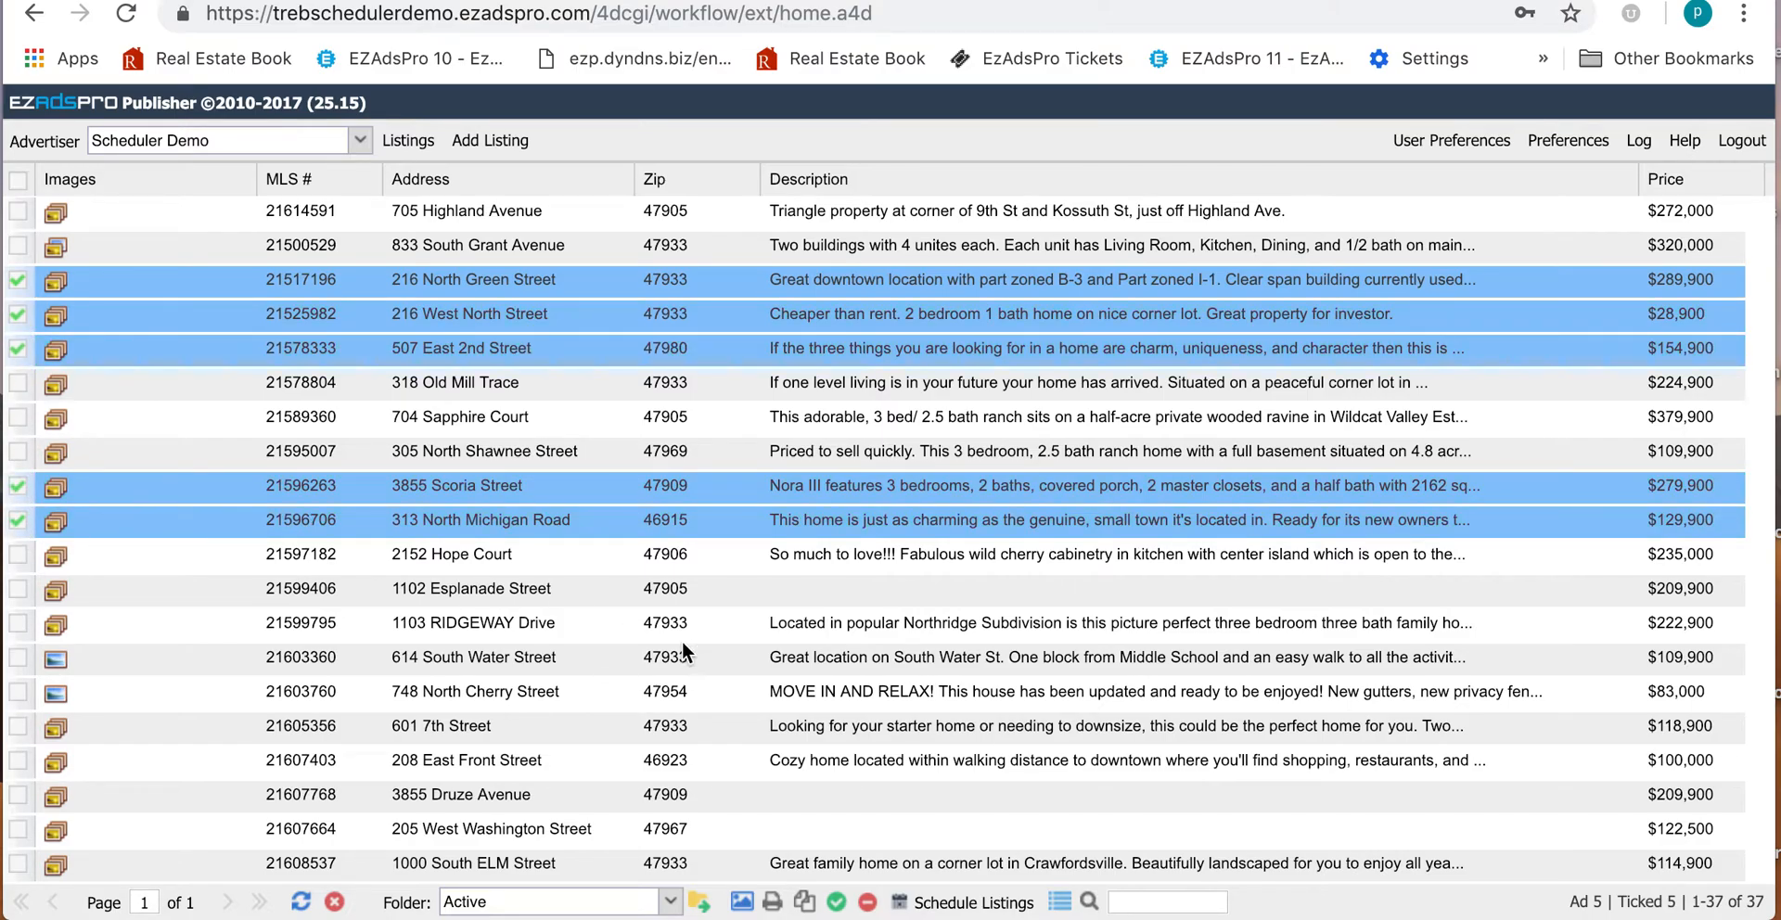
click(974, 902)
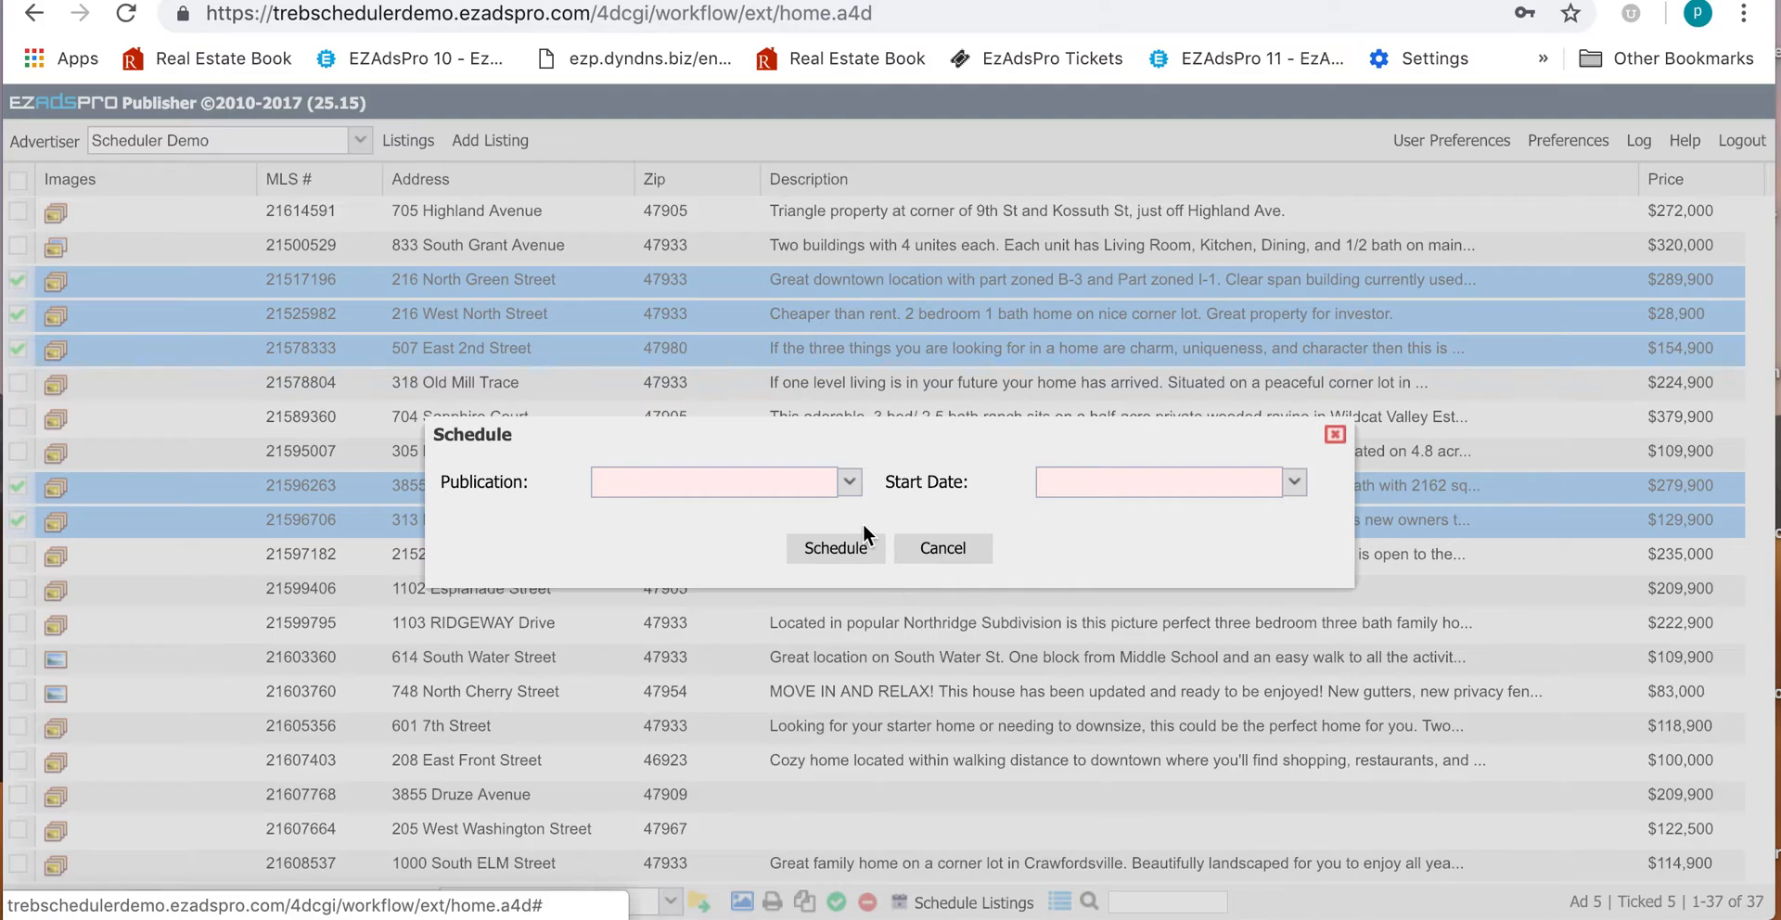
Step: Schedule the five listings in The Real Estate Book starting 01/28/19
click(849, 481)
click(781, 512)
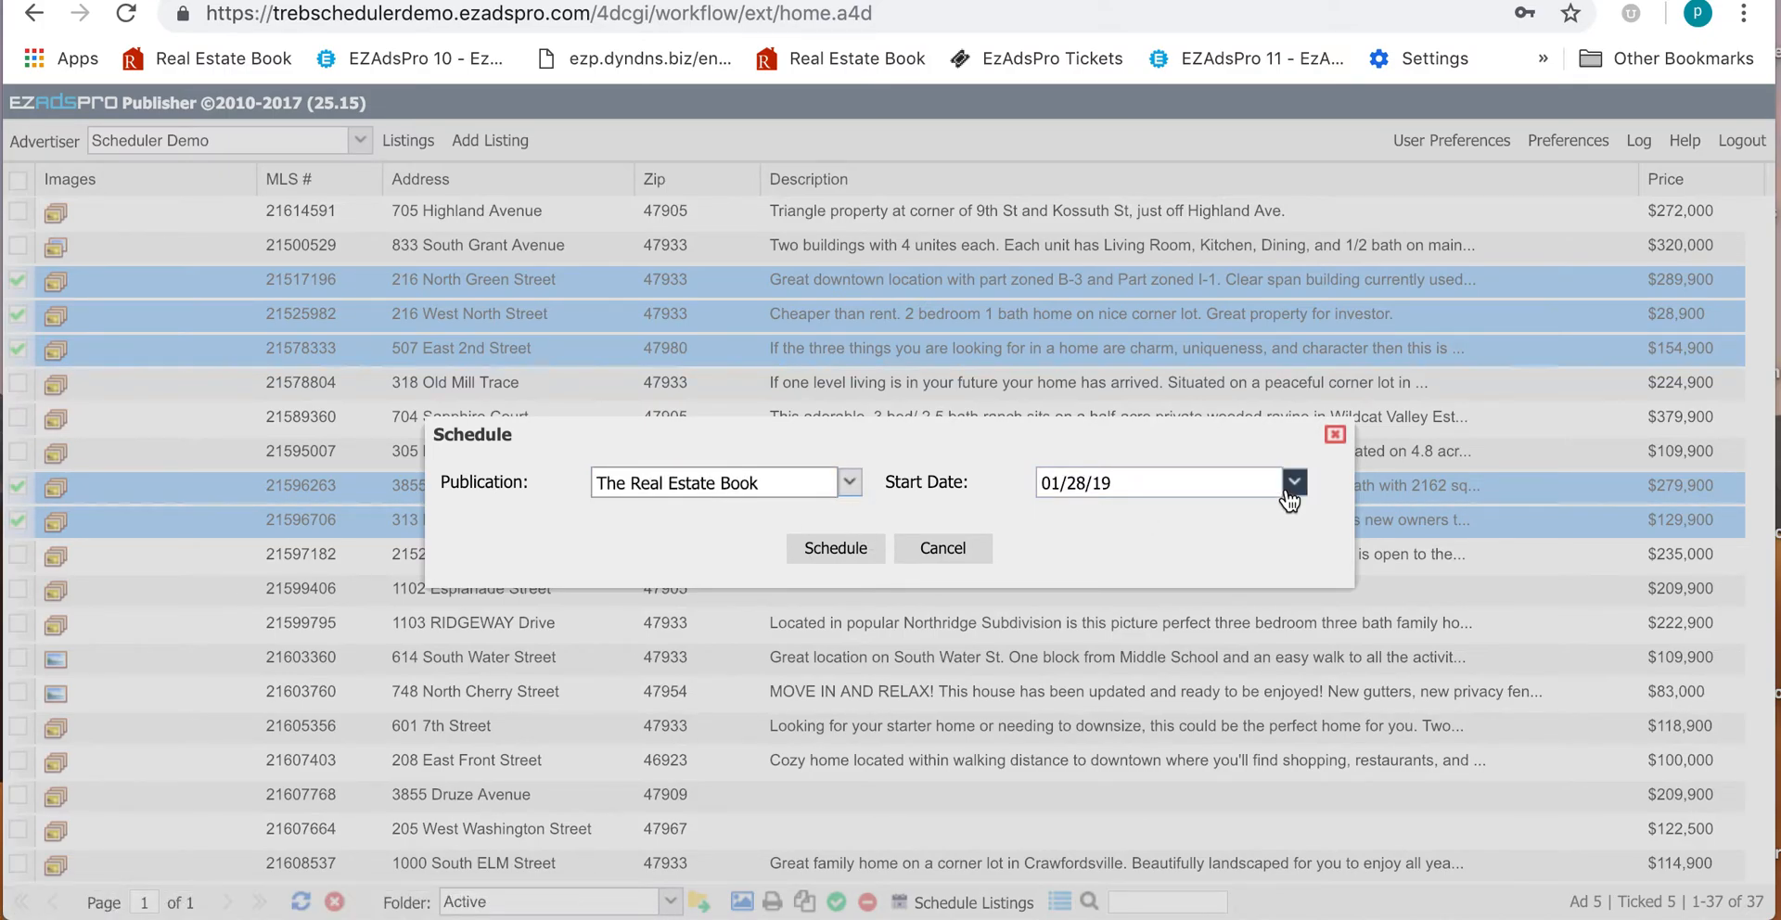
click(846, 552)
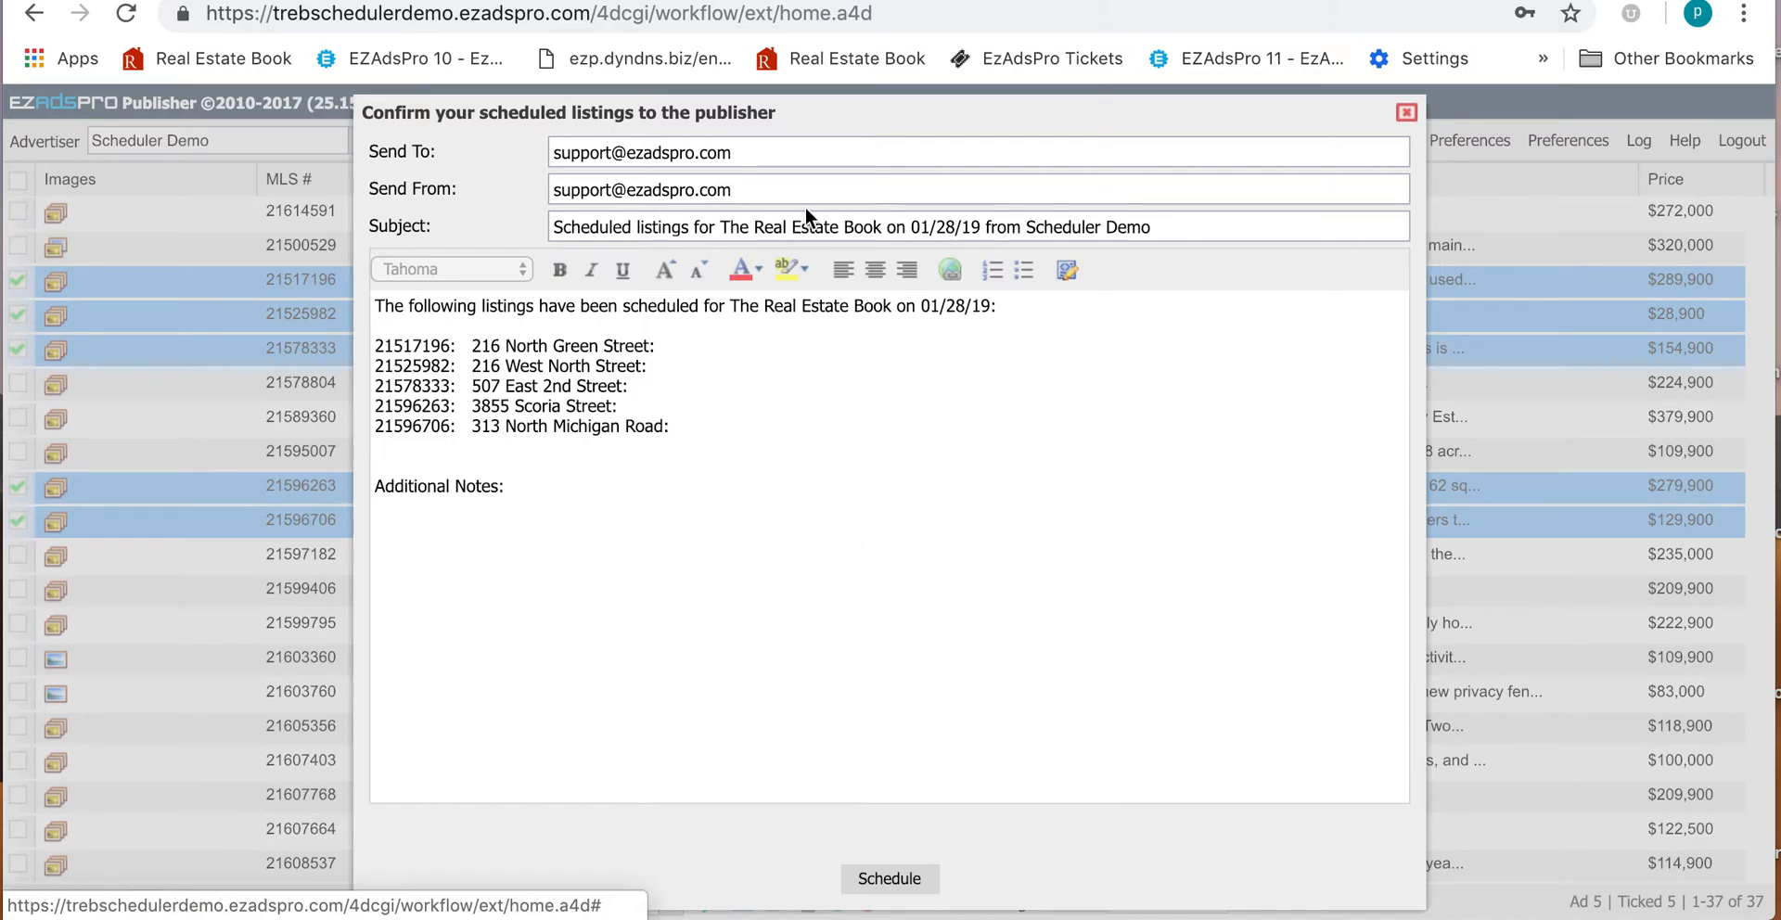
Step: Replace the Send To recipient with the two publisher e-mail addresses, comma-separated
drag(738, 152, 499, 137)
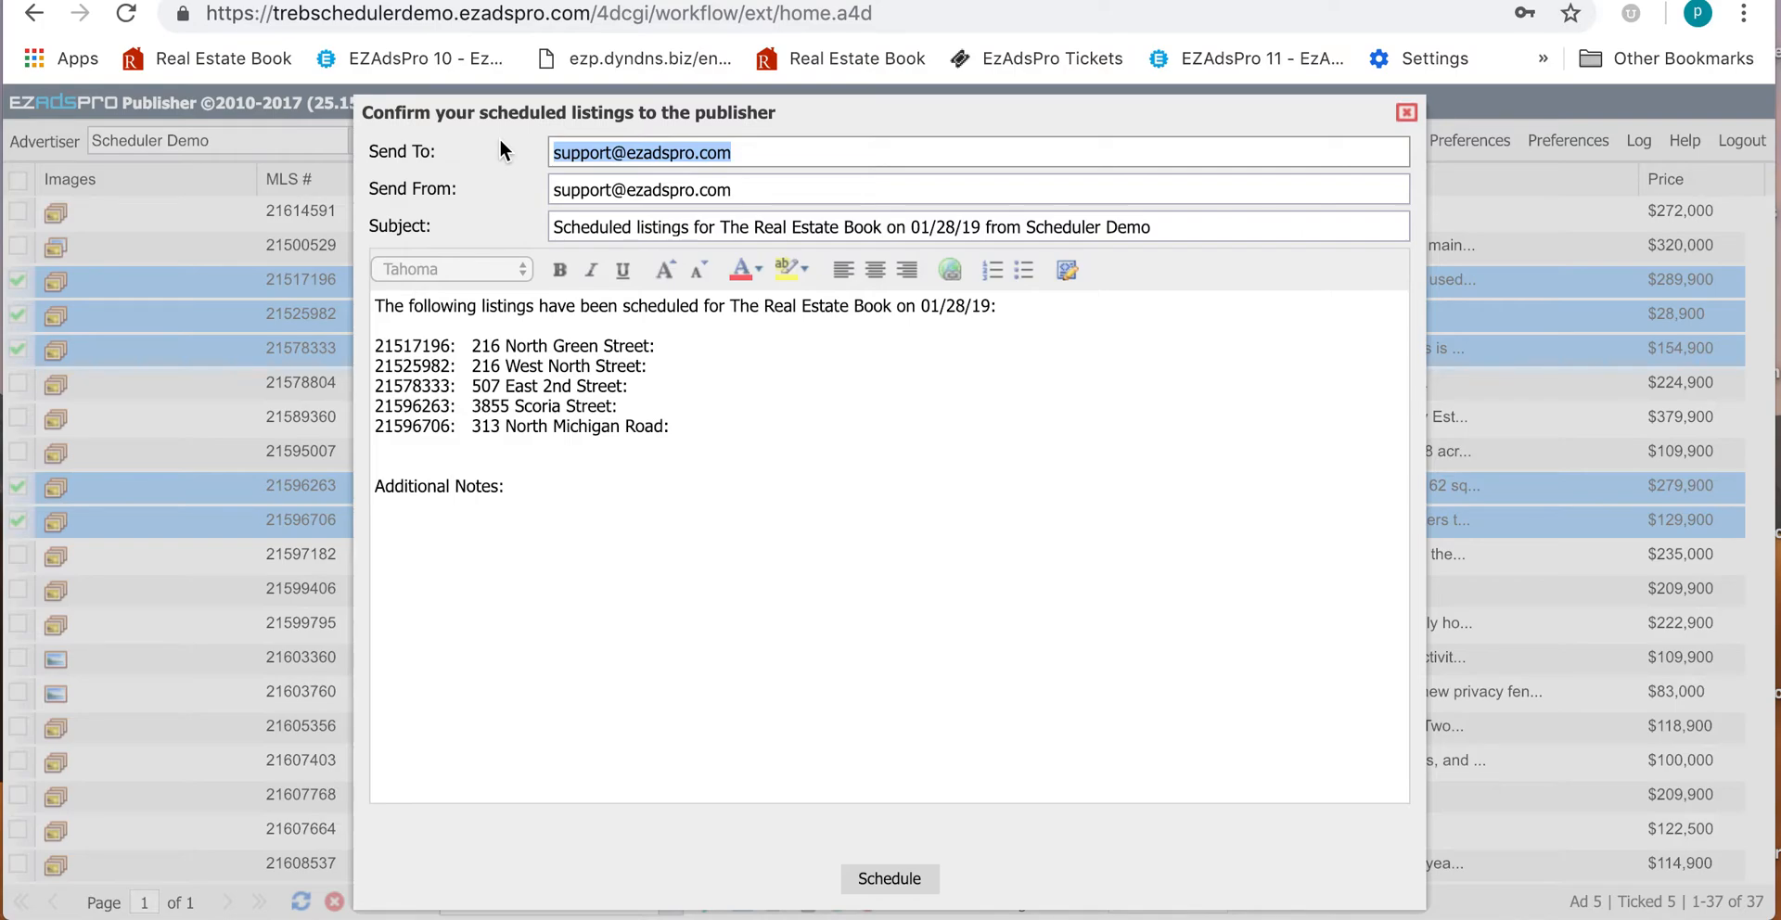
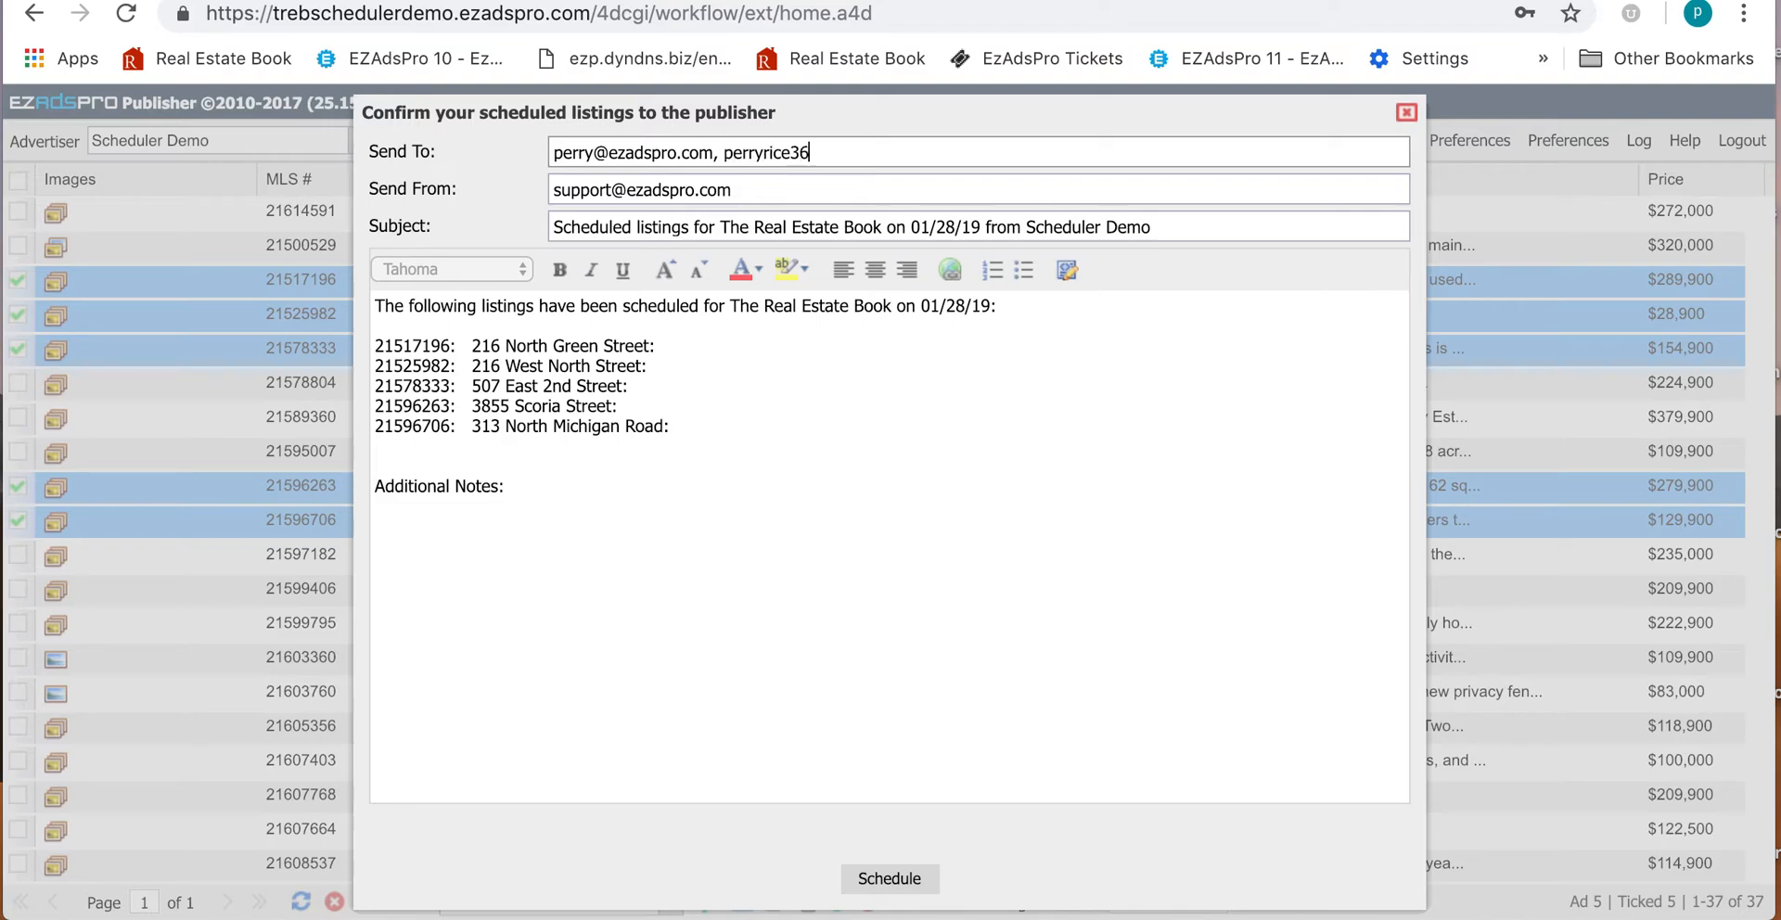
Step: Add the note 'Change header.' on a new line under Additional Notes
click(590, 497)
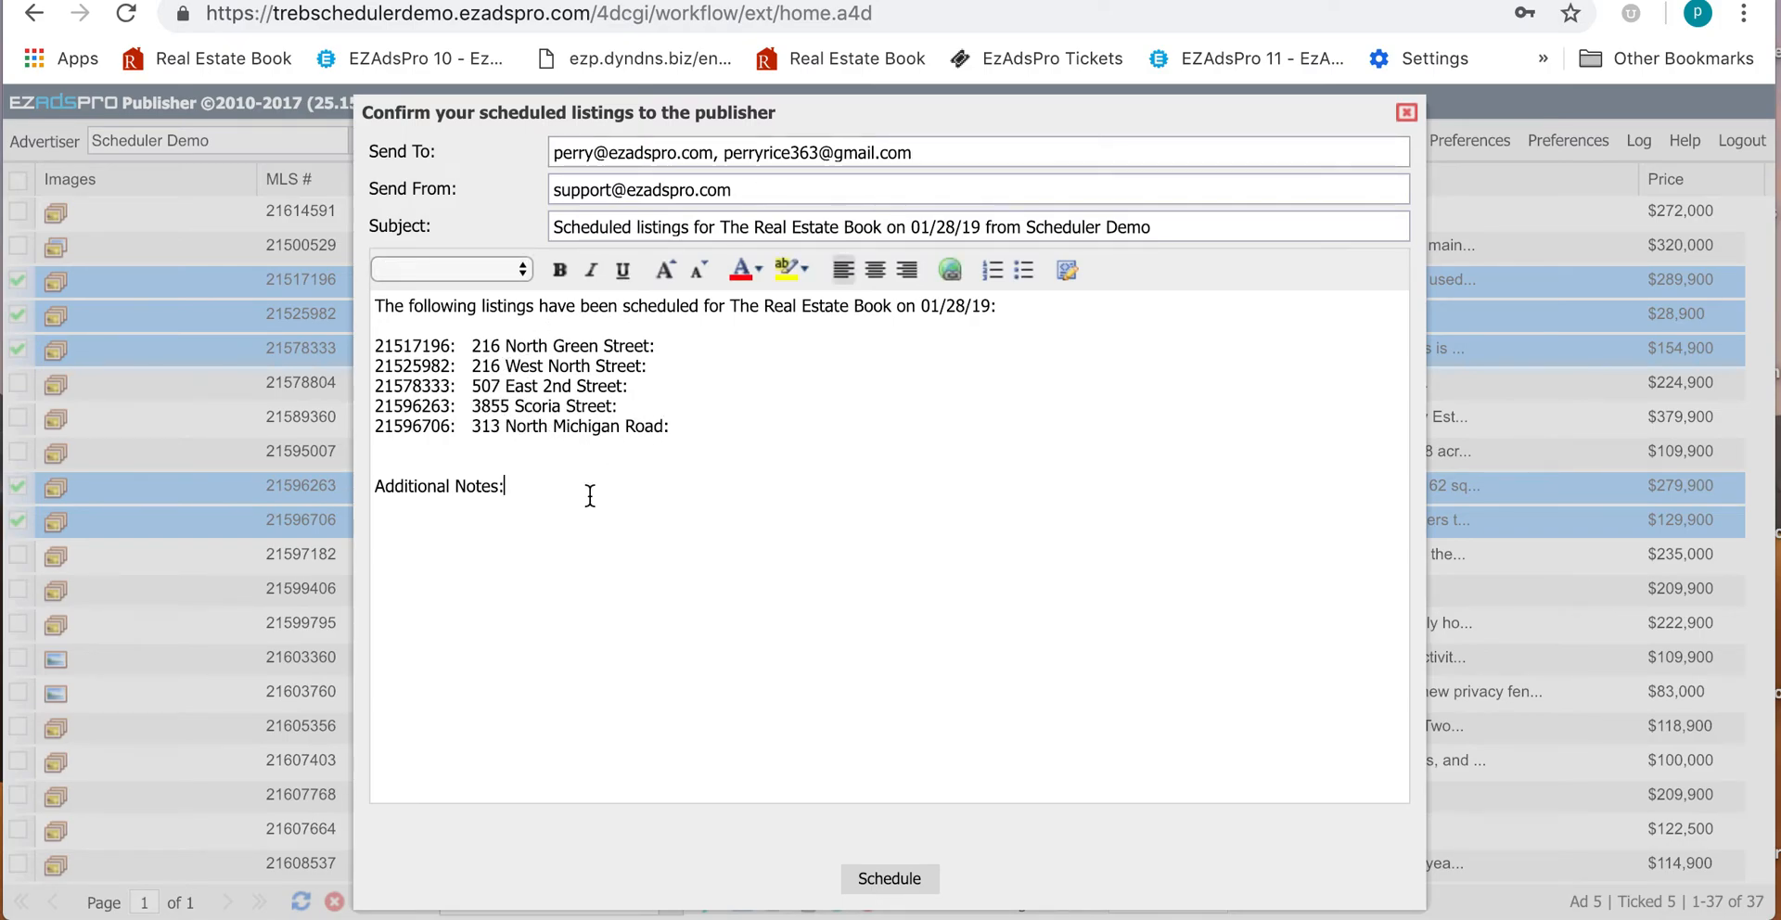
key(Return)
text(Change hearder)
key(BackSpace)
key(BackSpace)
key(BackSpace)
key(BackSpace)
text(der.)
Step: Send the scheduled-listings confirmation e-mail to the publisher
click(914, 881)
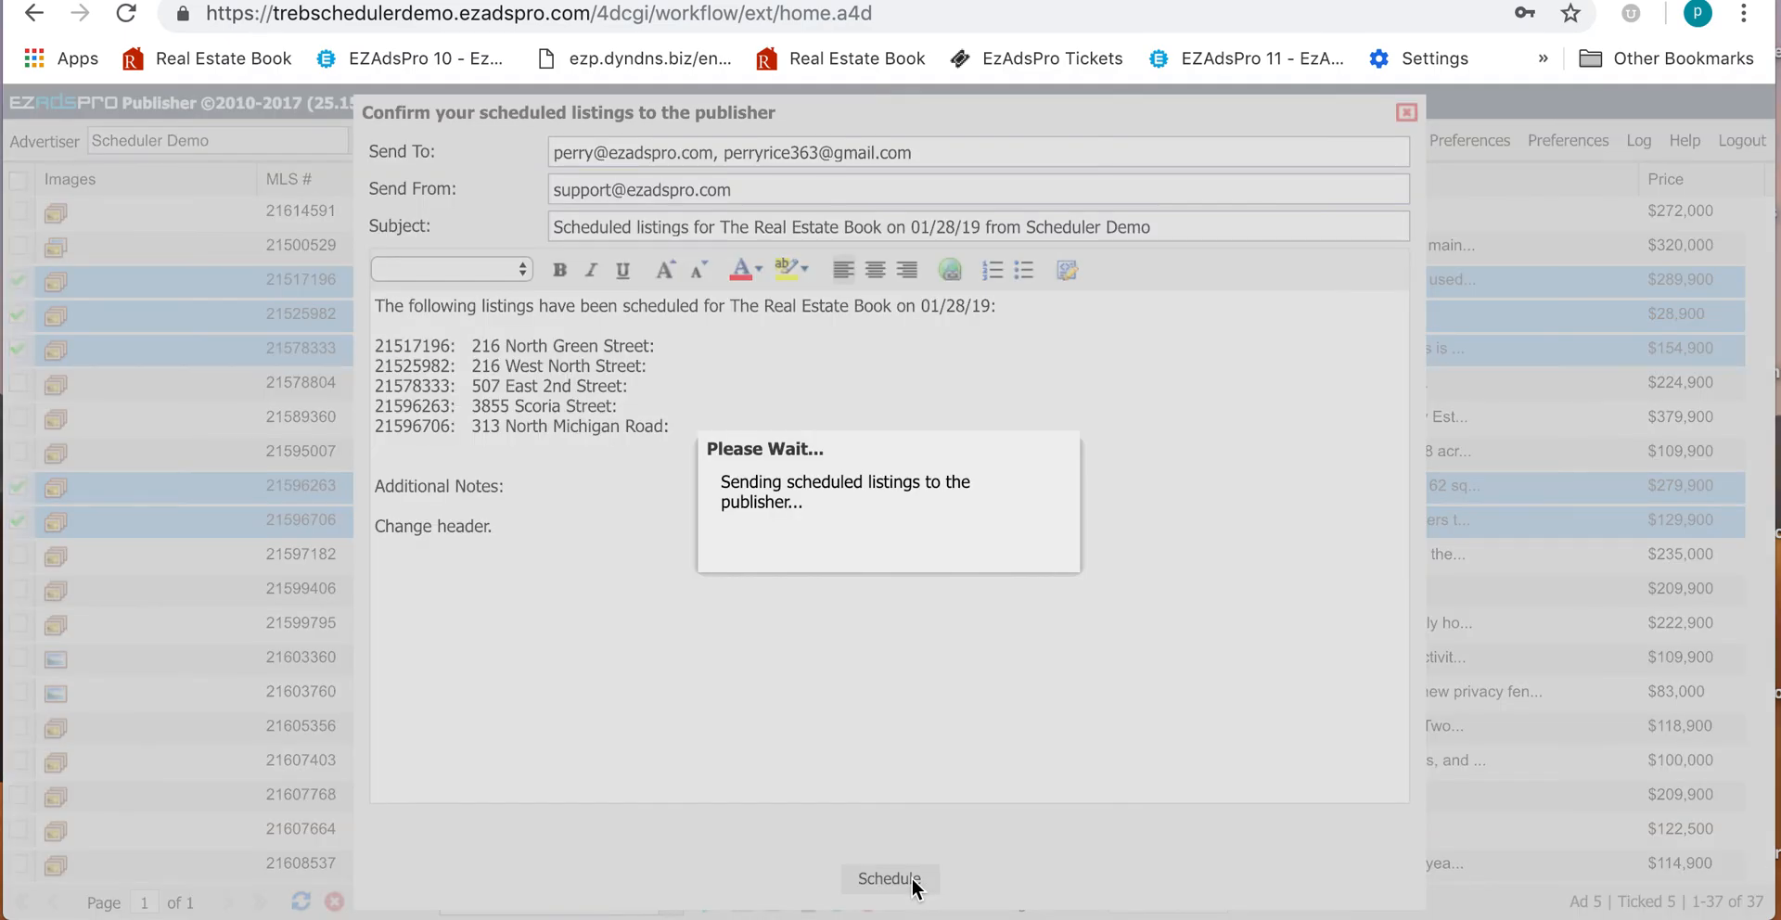